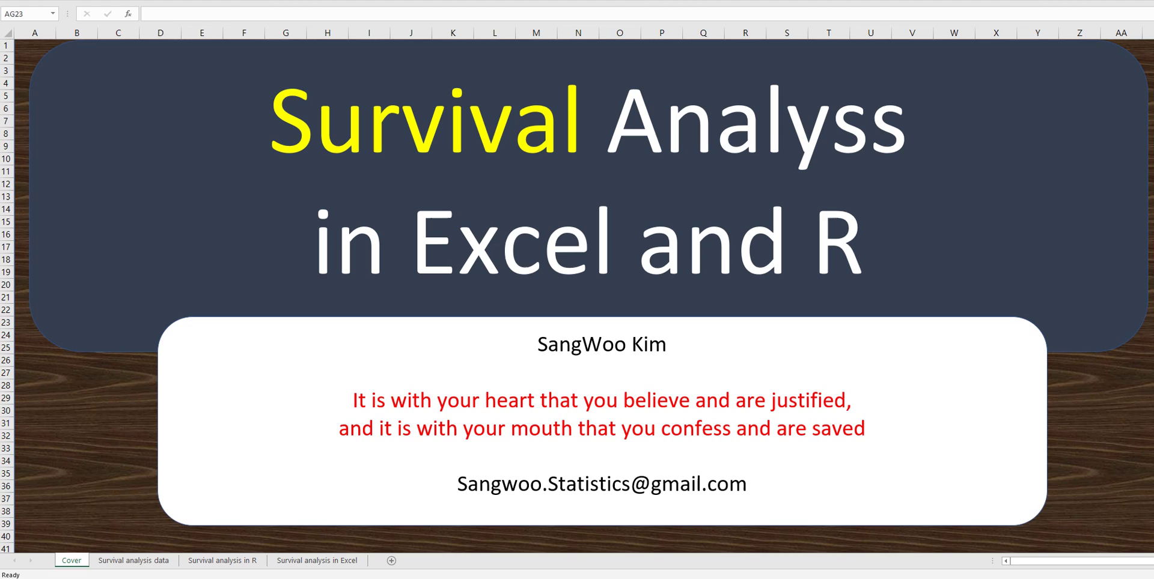
Examine the ovarian cancer dataset and the survfit output on the Survival analysis in R sheet.
left_click(130, 562)
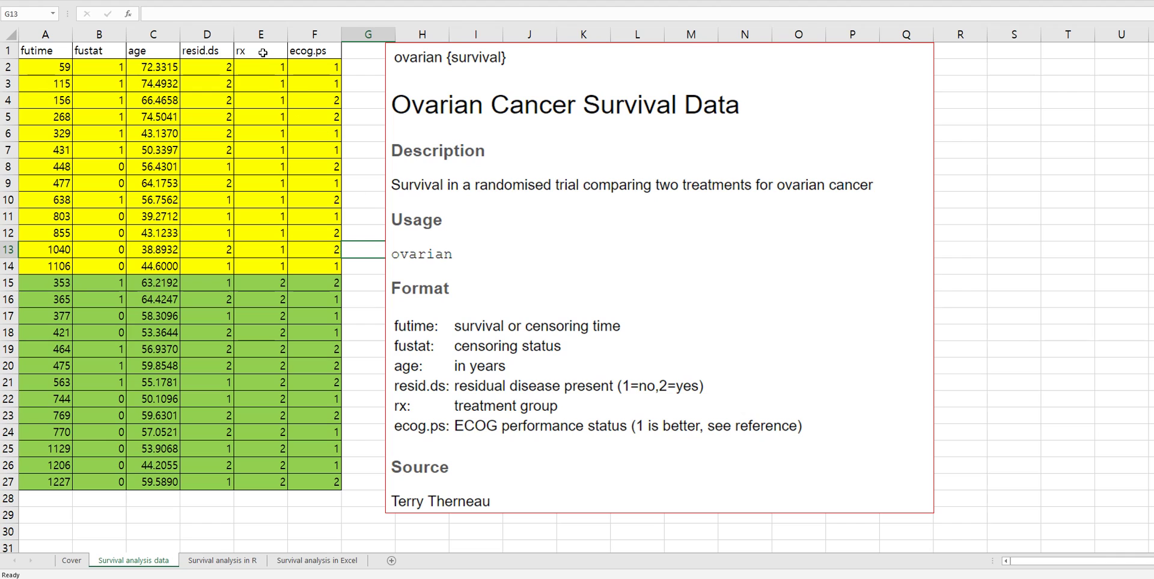
left_click(250, 563)
left_click(381, 156)
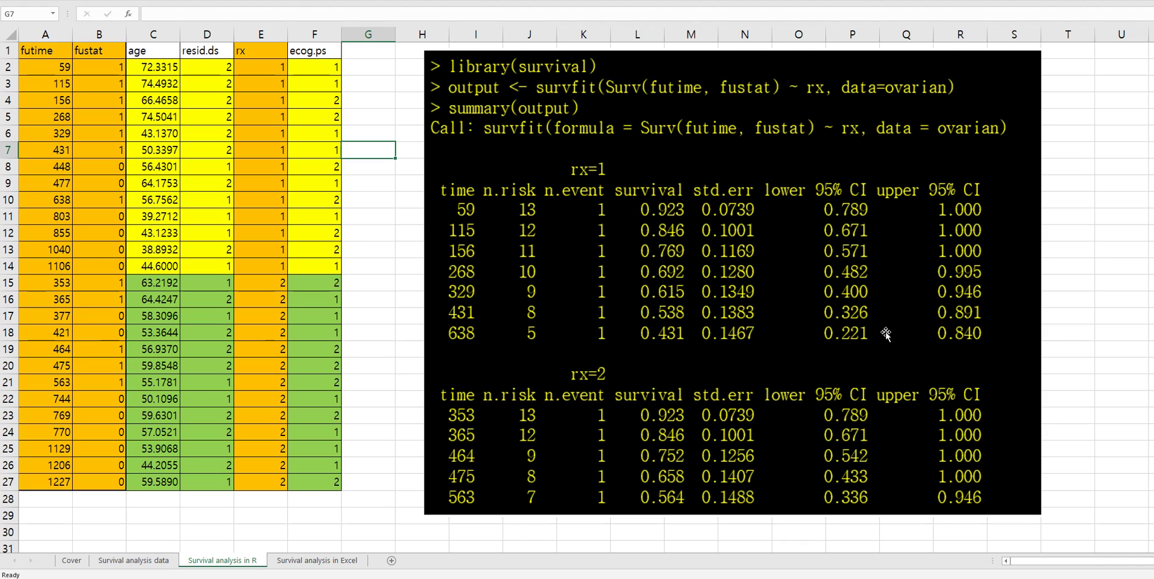
Open the Survival analysis in Excel sheet and examine the treatment group 1 rows, 2 to 14.
left_click(344, 565)
left_click(400, 306)
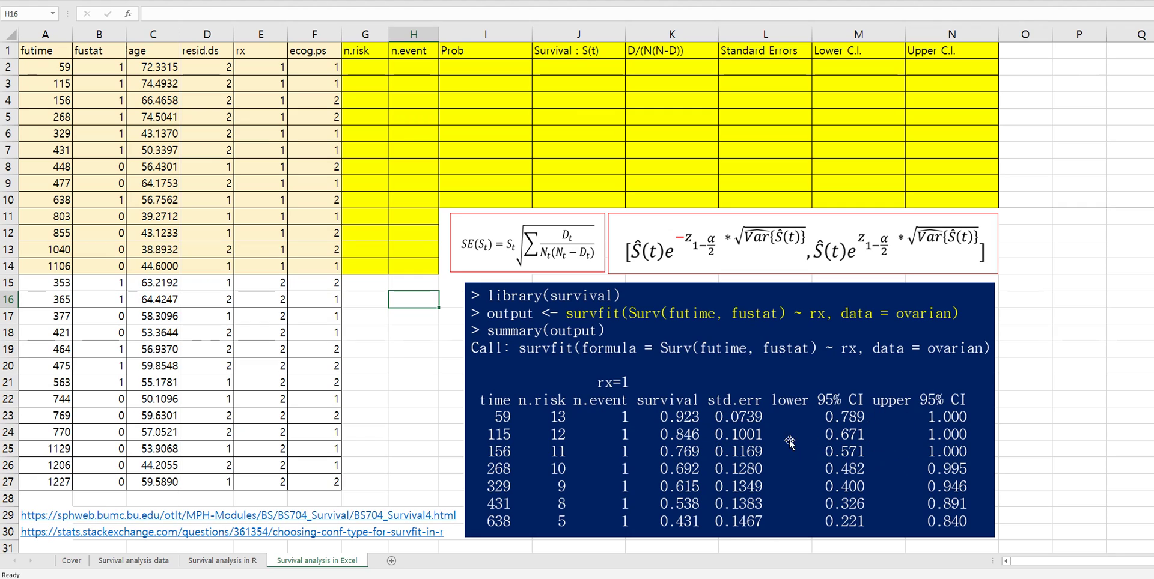
left_click(365, 314)
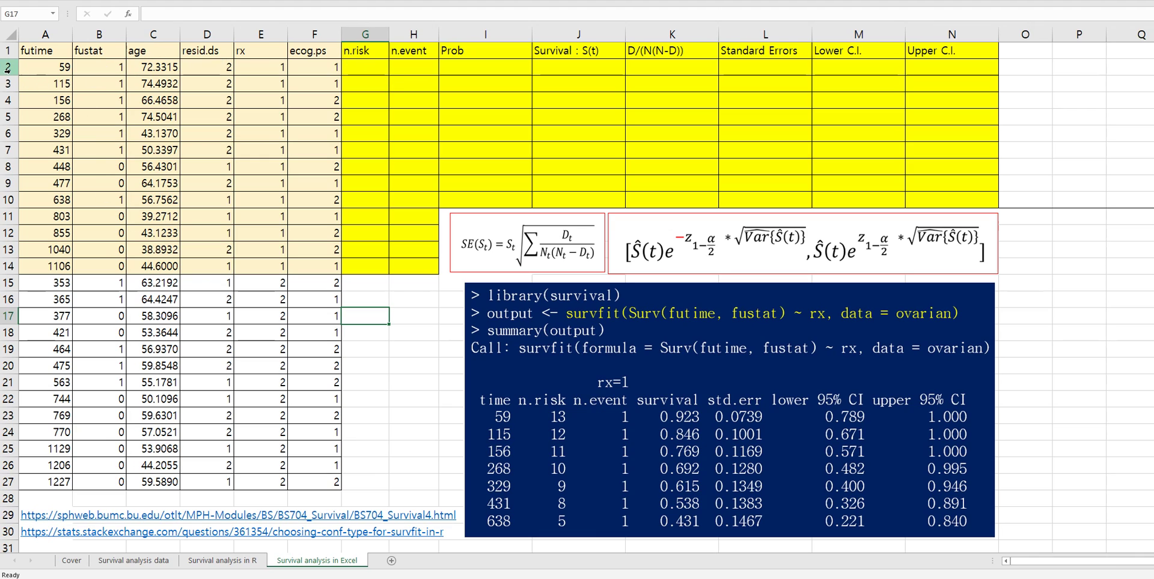
left_click_drag(7, 66, 7, 265)
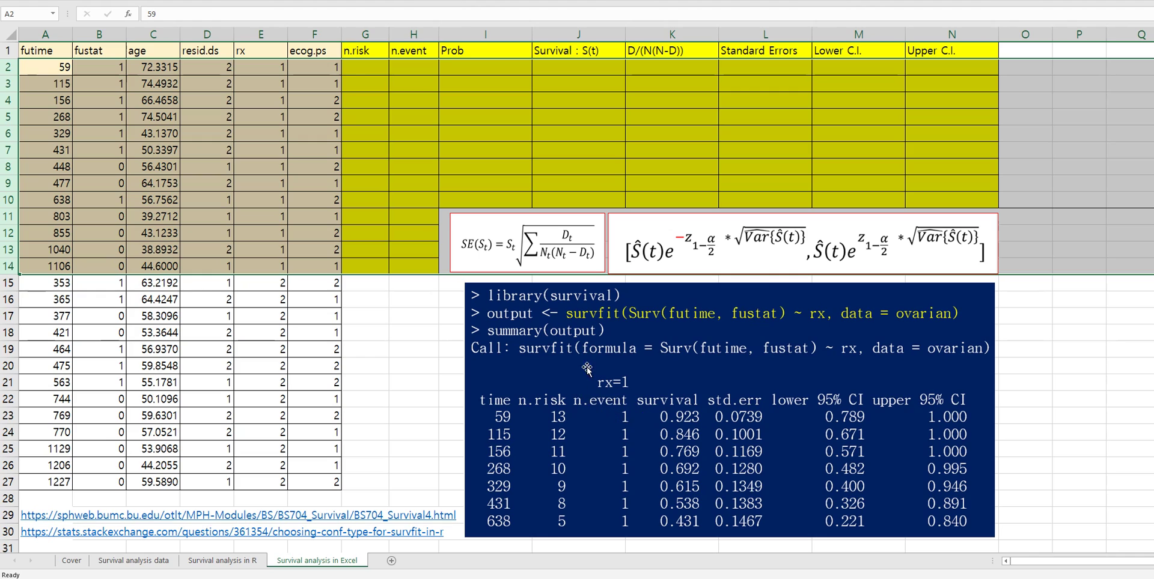
left_click(395, 319)
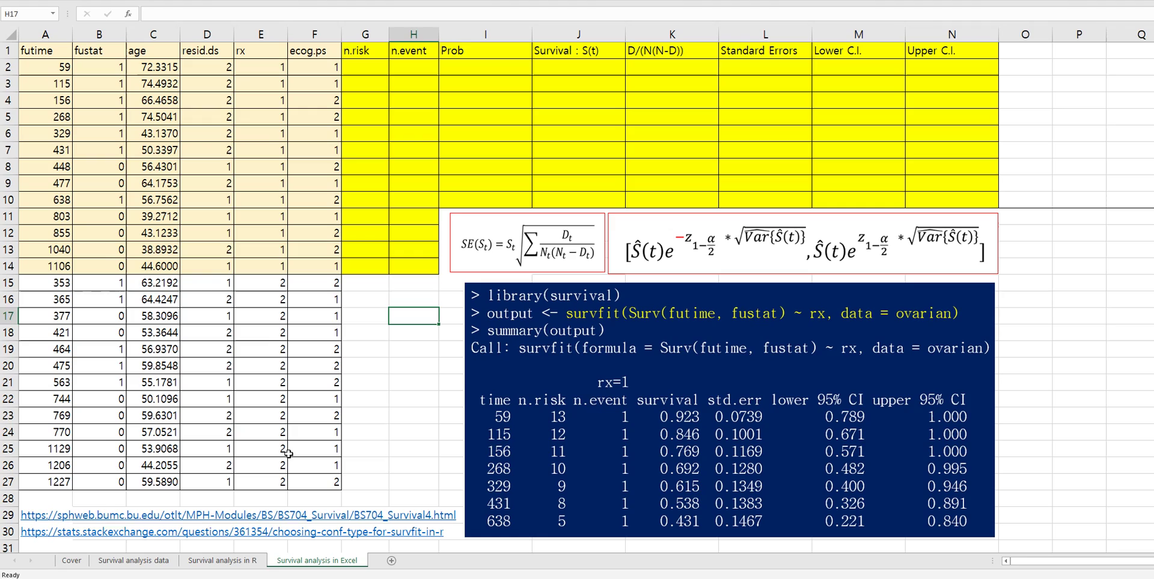
Enter the n.risk formula =COUNT(A2:$A$14) in cell G2, keeping the range's end absolute.
left_click(368, 68)
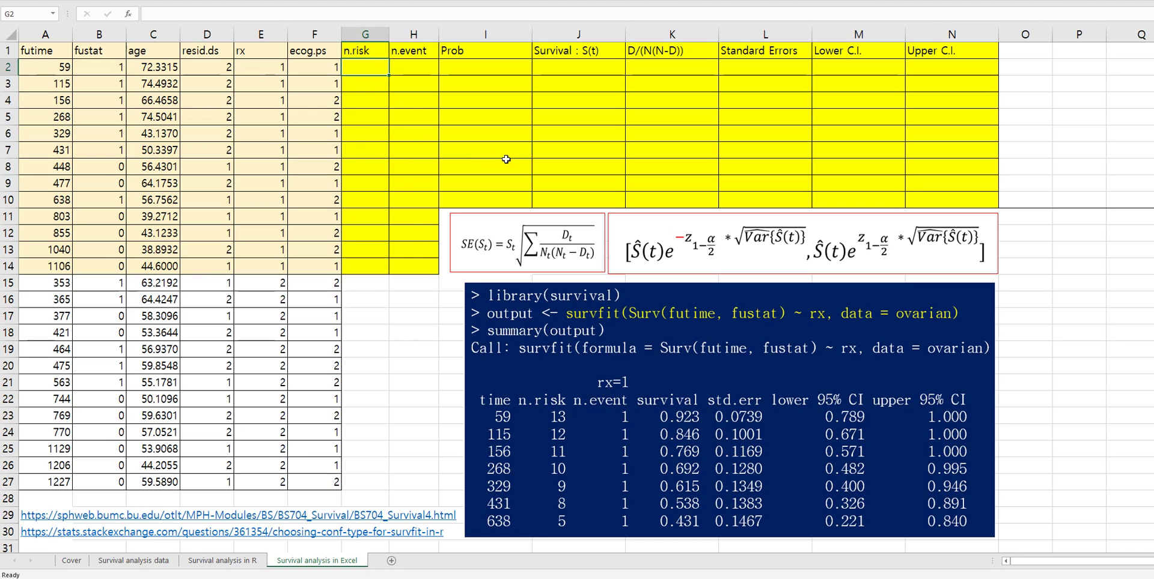
type("=count")
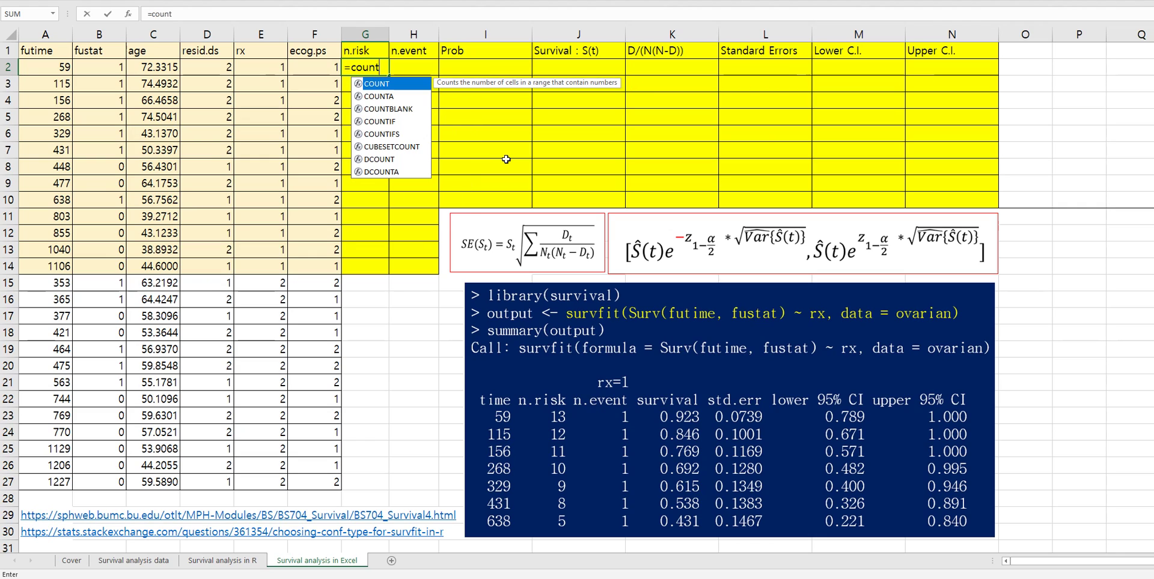
type("(")
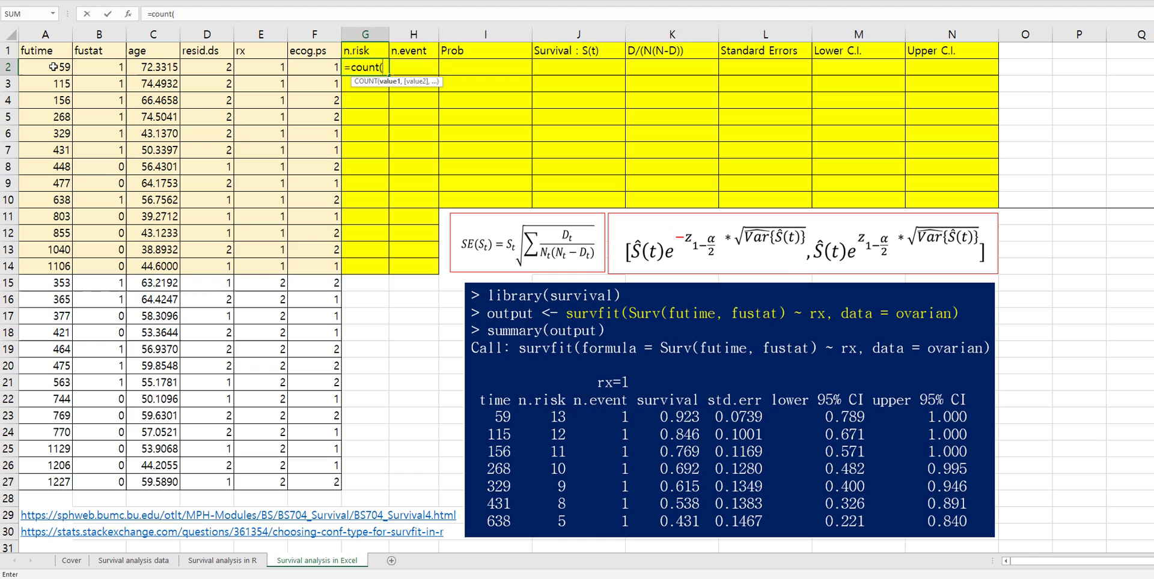
left_click_drag(46, 68, 46, 265)
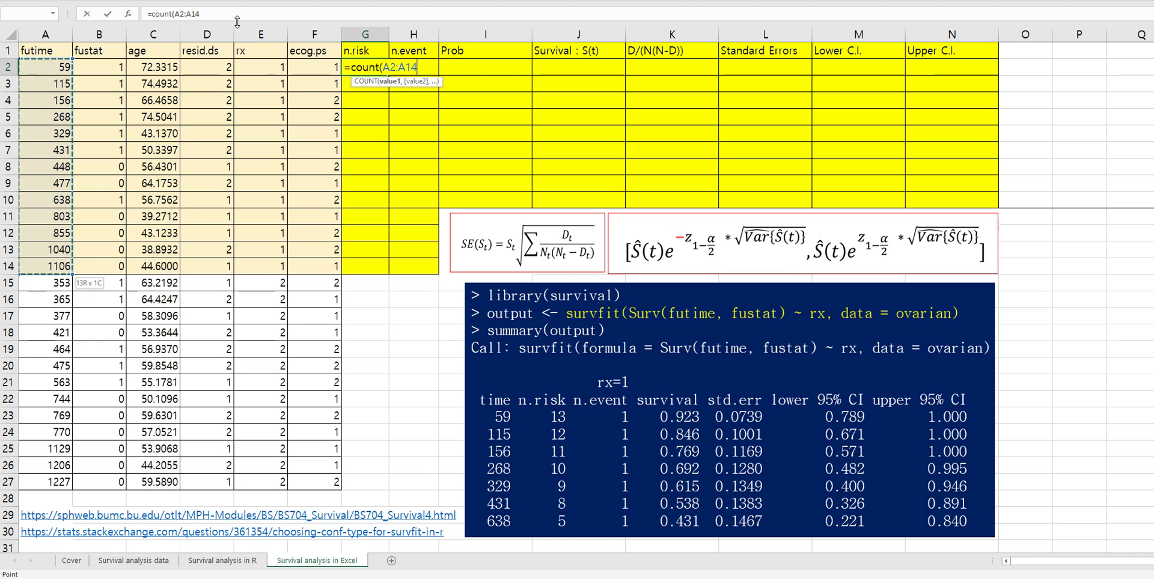
left_click(197, 13)
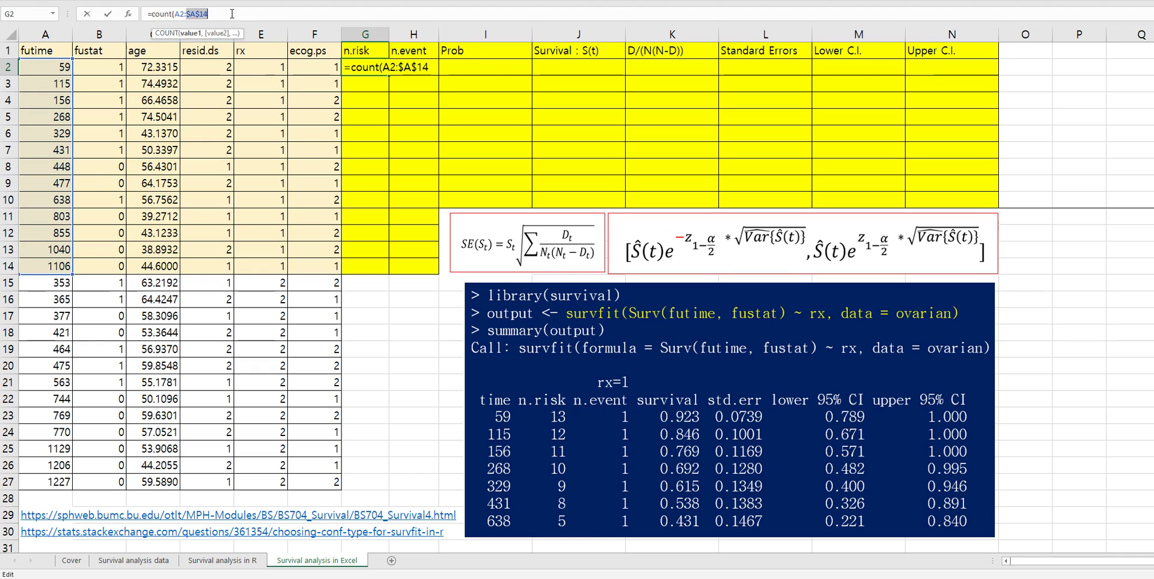
key("F4")
type("(")
key("Return")
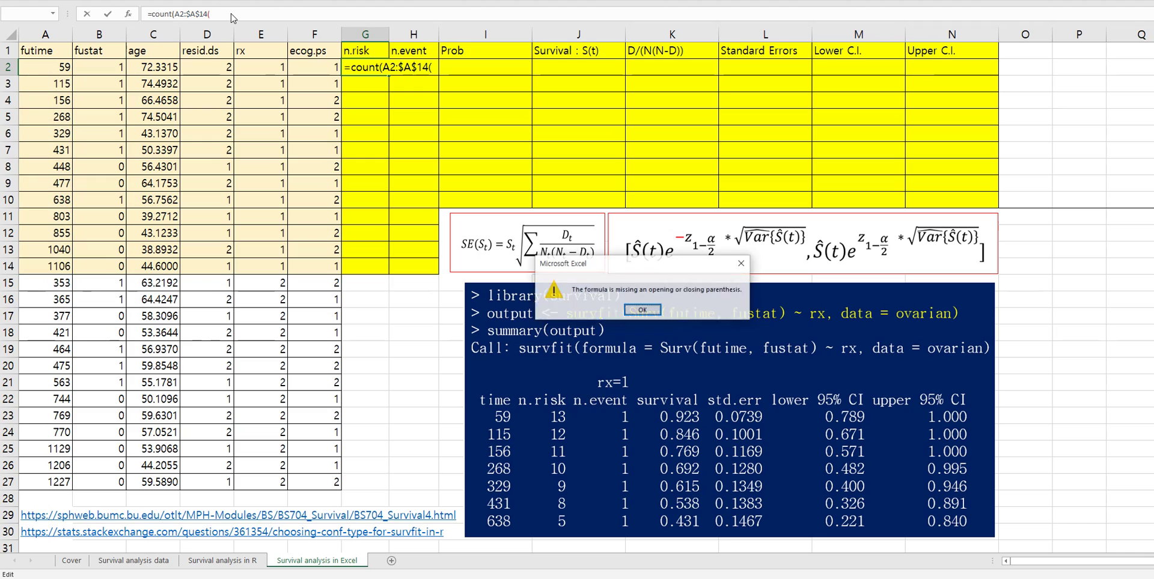
key("Return")
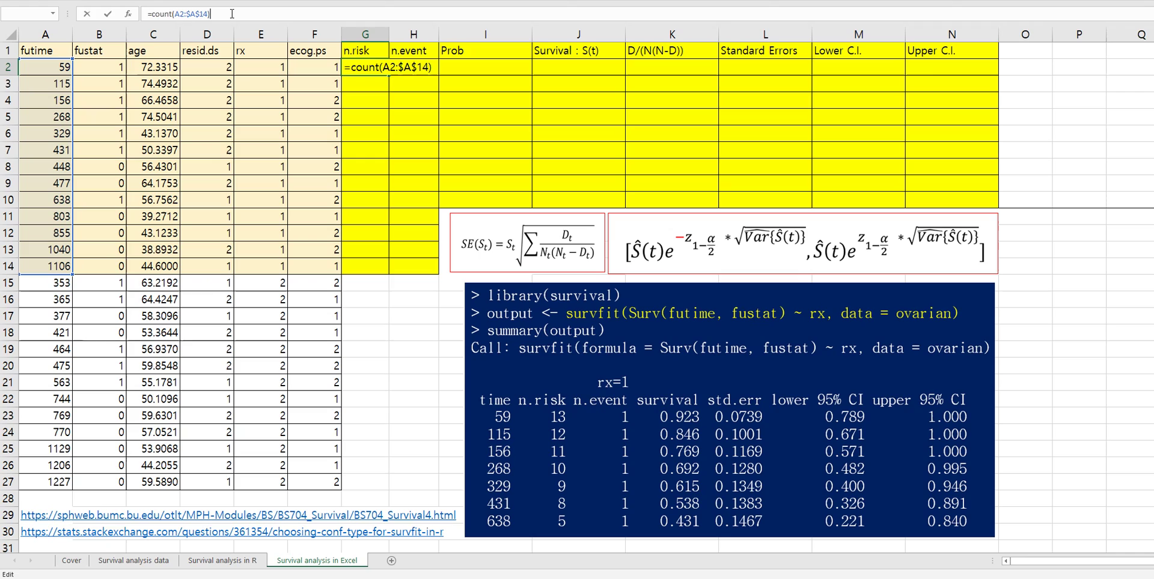
key("Return")
Copy the n.risk formula from G2 down through G14.
key("Up")
key("ctrl+c")
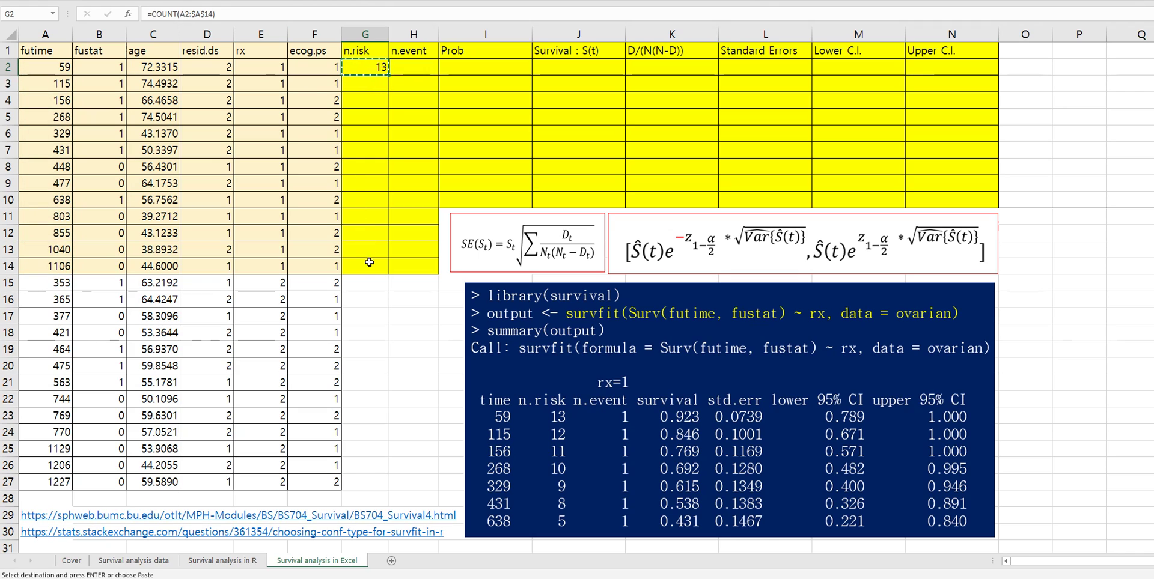
left_click(367, 265, "shift")
key("ctrl+v")
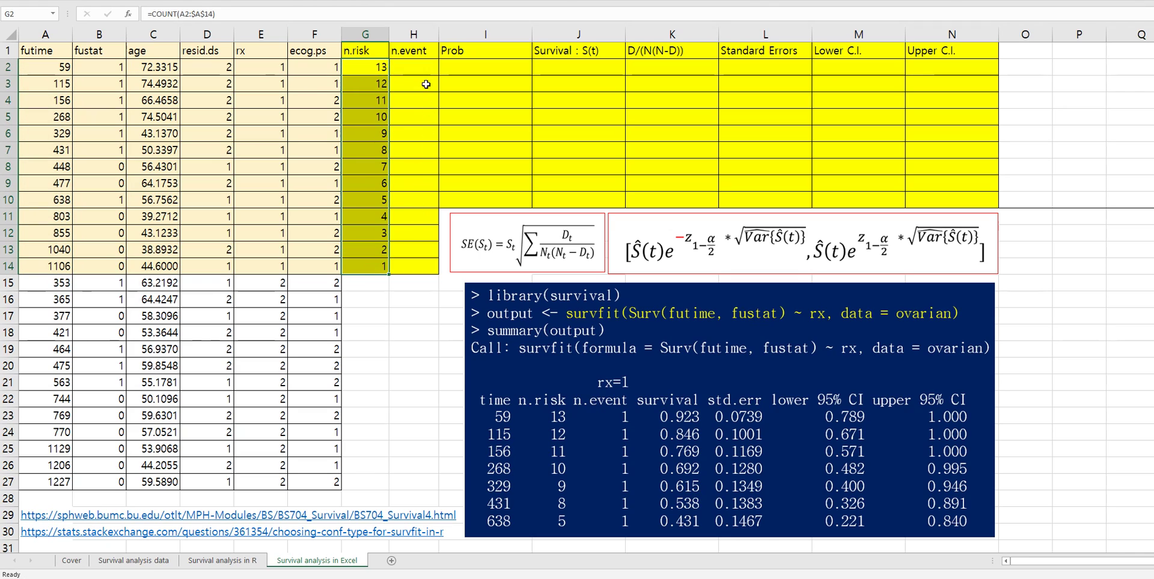
Link the n.event cell H2 to the fustat value with the formula =B2.
left_click(420, 67)
type("=")
key("Left")
key("Left")
key("Left")
key("Left")
key("Left")
key("Left")
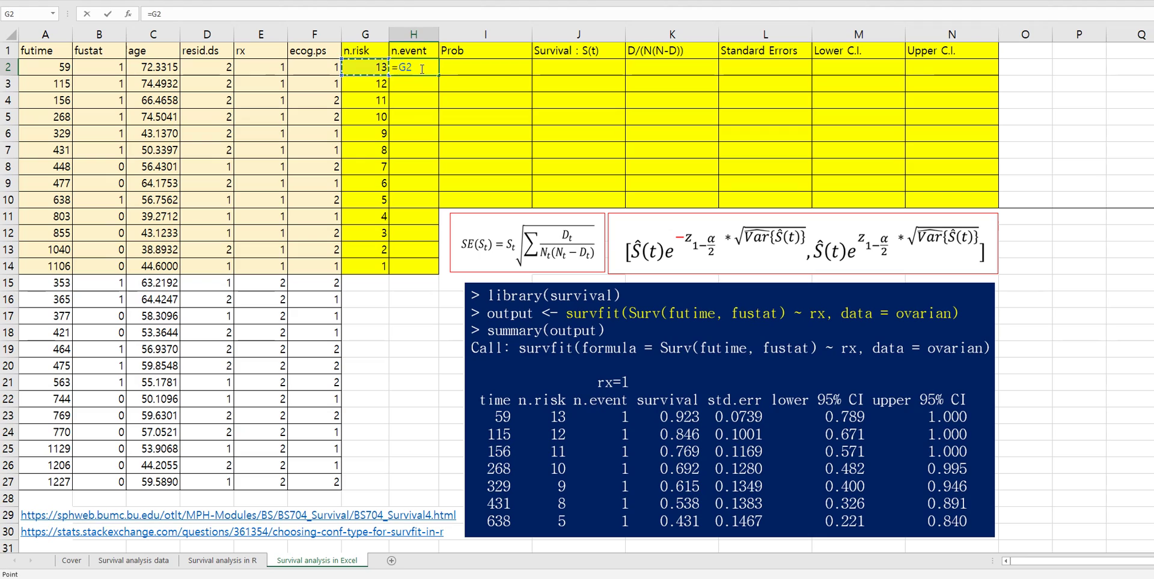
key("Return")
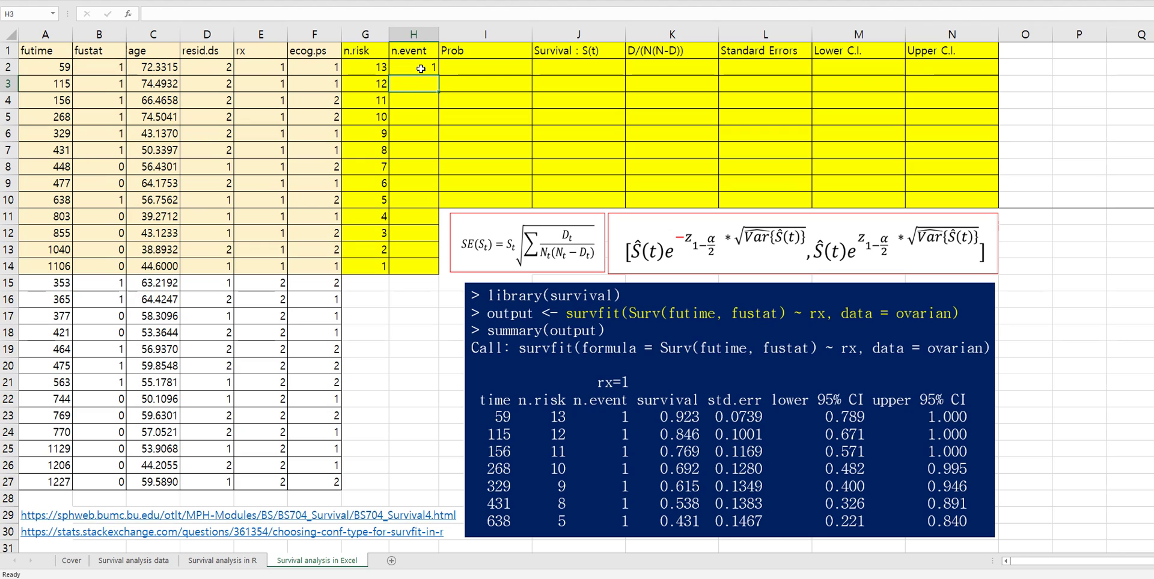
Copy the n.event formula from H2 down through H14.
left_click(420, 69)
key("ctrl+c")
left_click(421, 262, "shift")
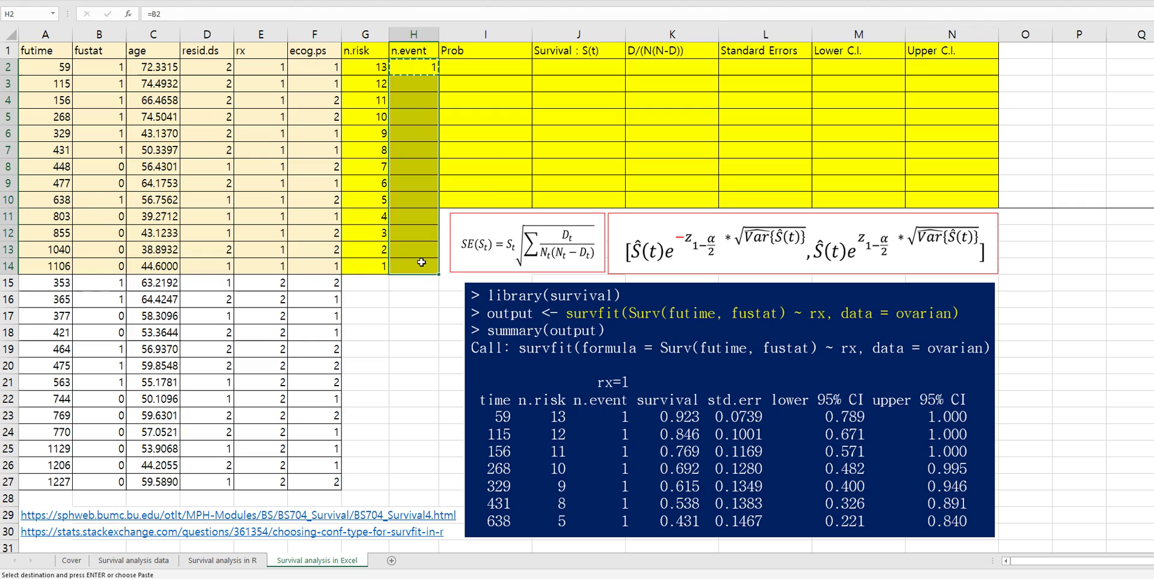
key("ctrl+v")
key("Escape")
Enter the formula =1-G2/H2 in the Prob column's first cell, I2.
left_click(489, 69)
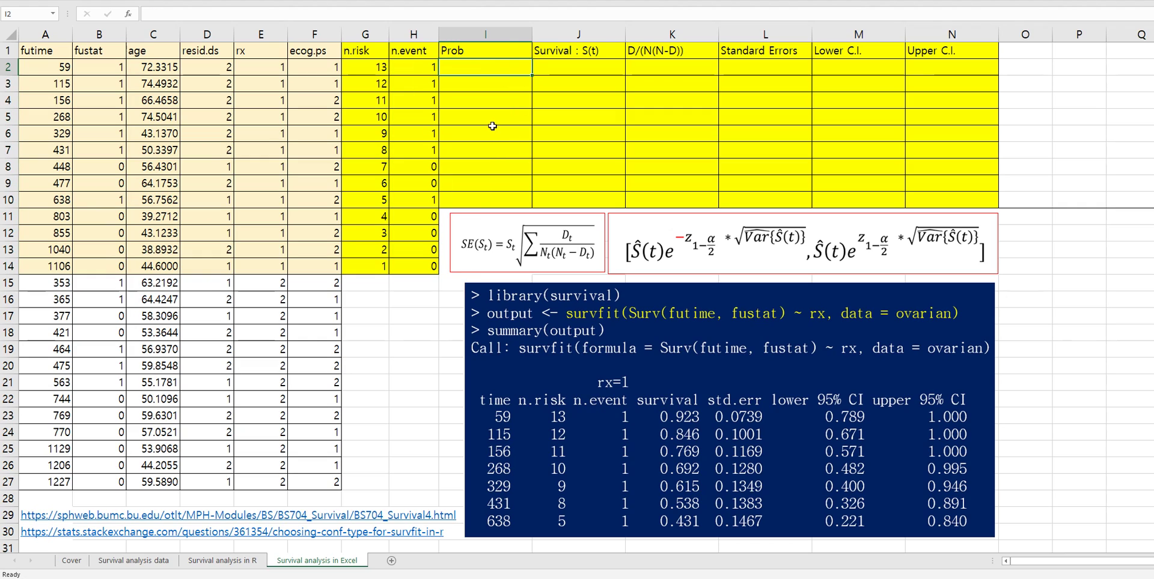
type("=1-")
key("Left")
key("Left")
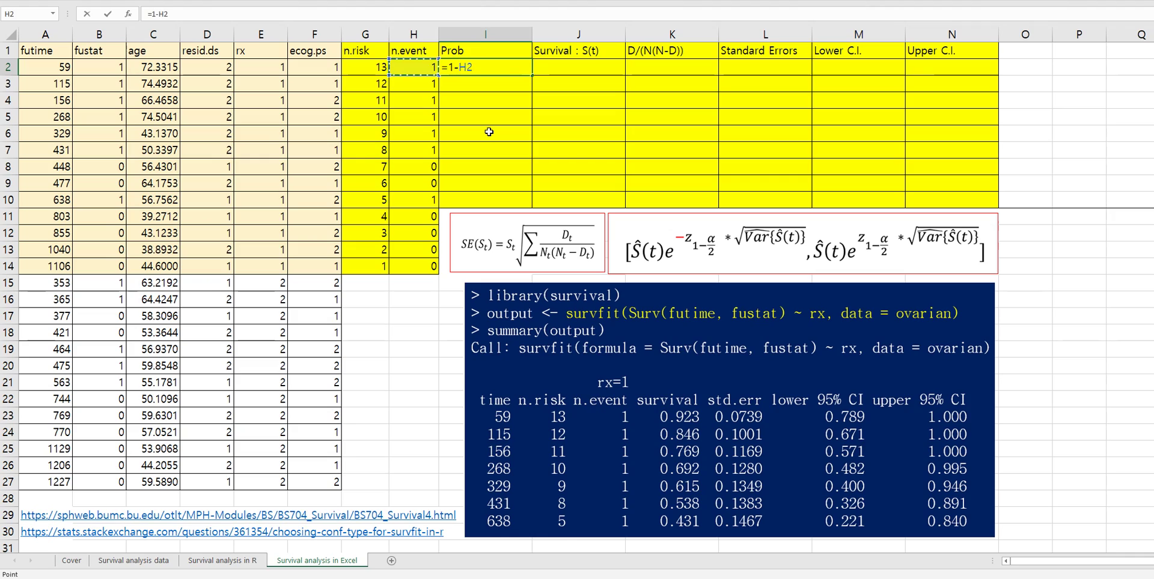
type("/")
key("Left")
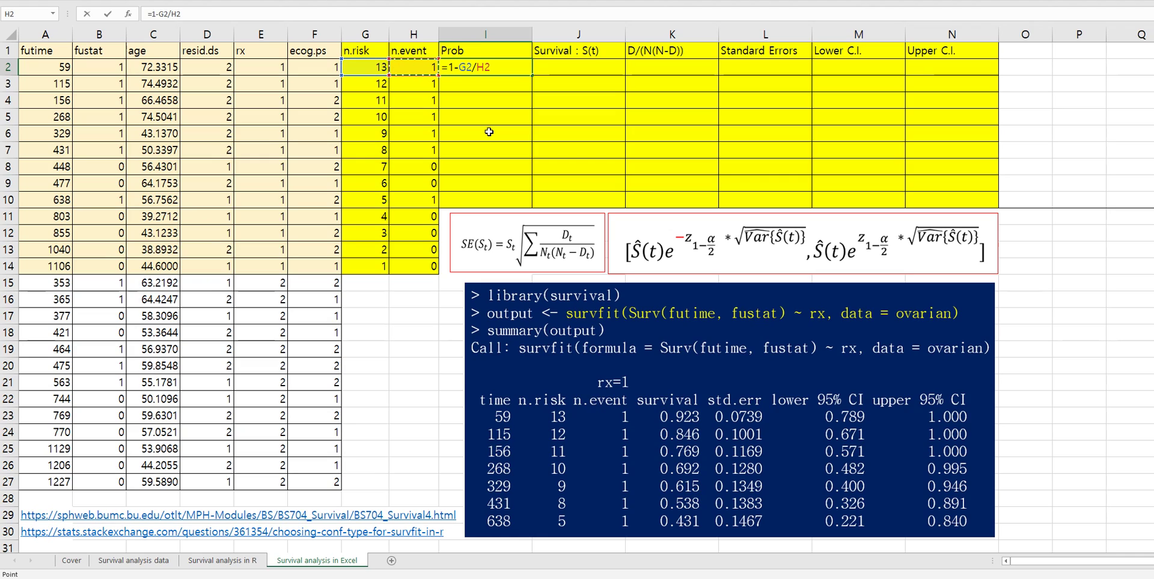
key("ctrl+Return")
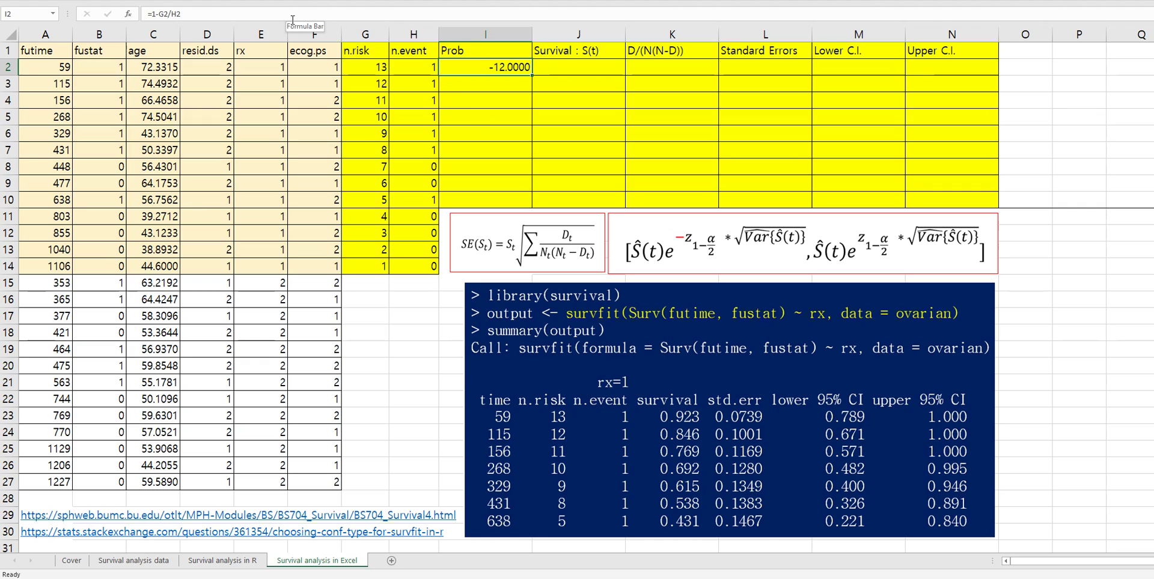
Correct the Prob formula in I2 to =1-H2/G2, so events are divided by the number at risk.
double_click(161, 14)
type("h2")
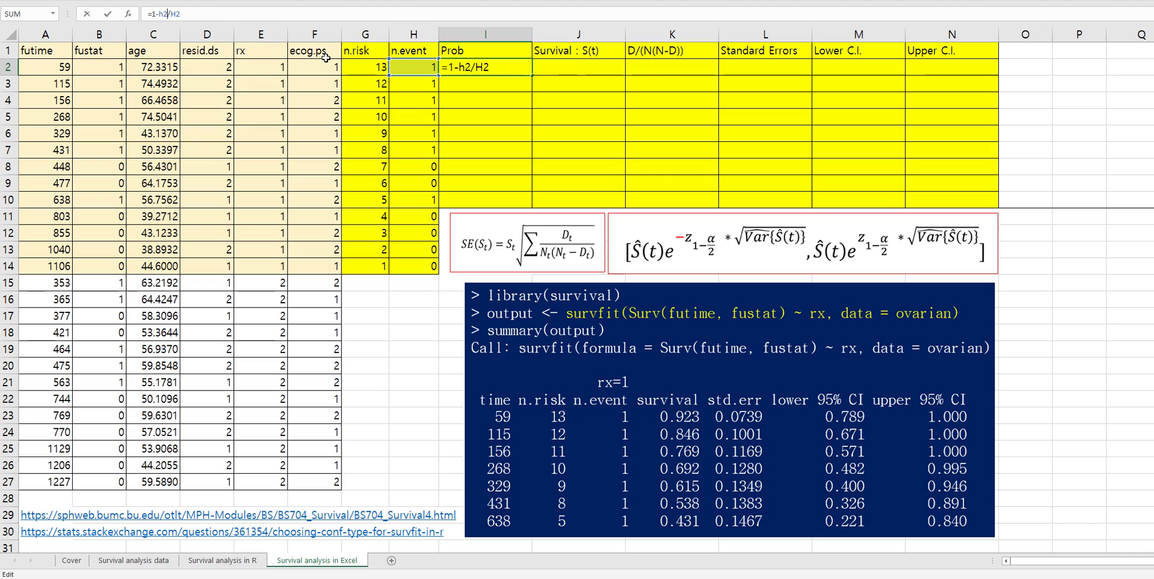
key("BackSpace")
key("BackSpace")
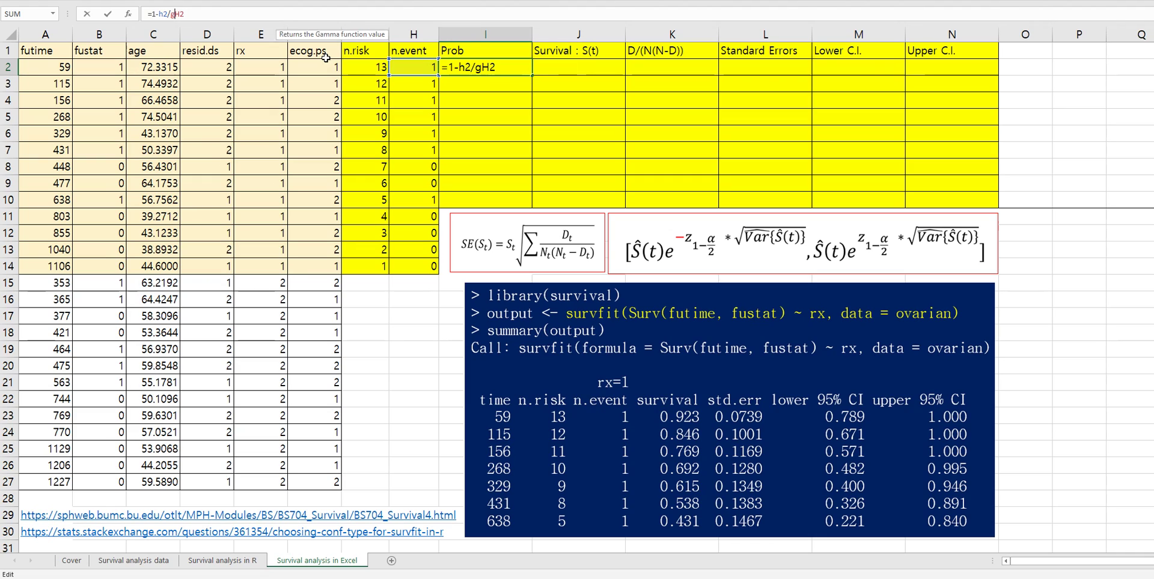
type("g2")
key("Return")
Copy the Prob formula from I2 down through I10.
key("Up")
key("ctrl+c")
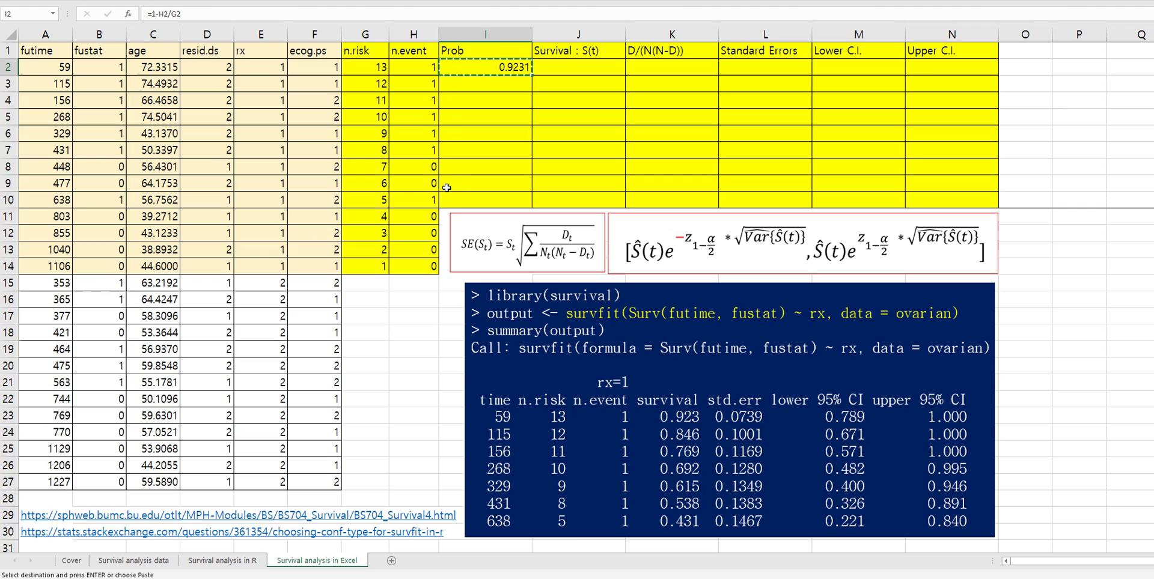
left_click_drag(485, 83, 511, 199)
key("ctrl+v")
key("Escape")
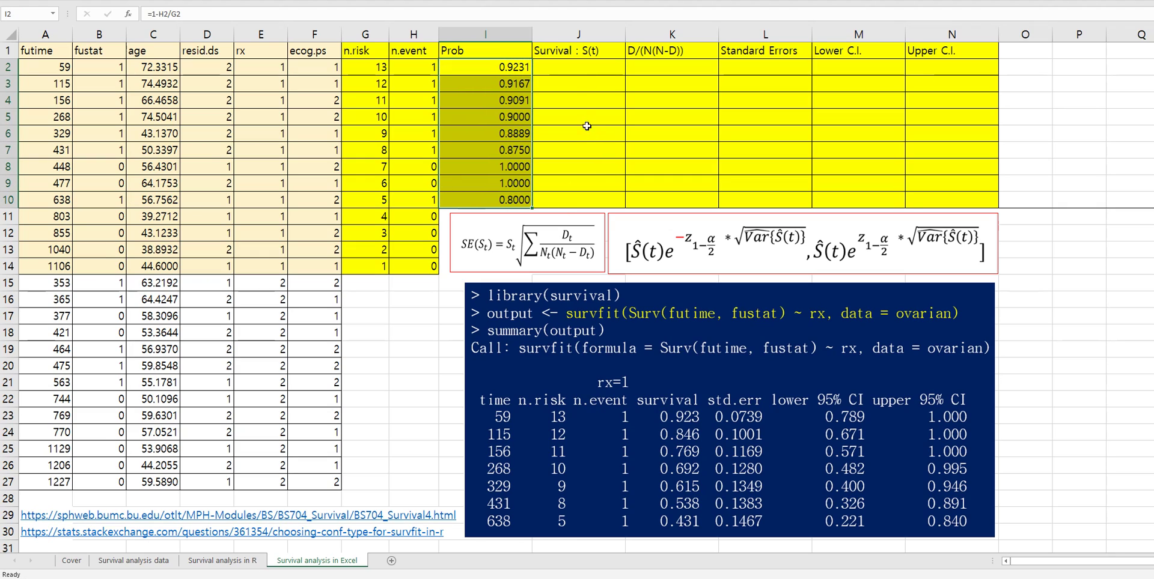
Set the first Survival : S(t) value in J2 to the first probability with =I2.
left_click(576, 68)
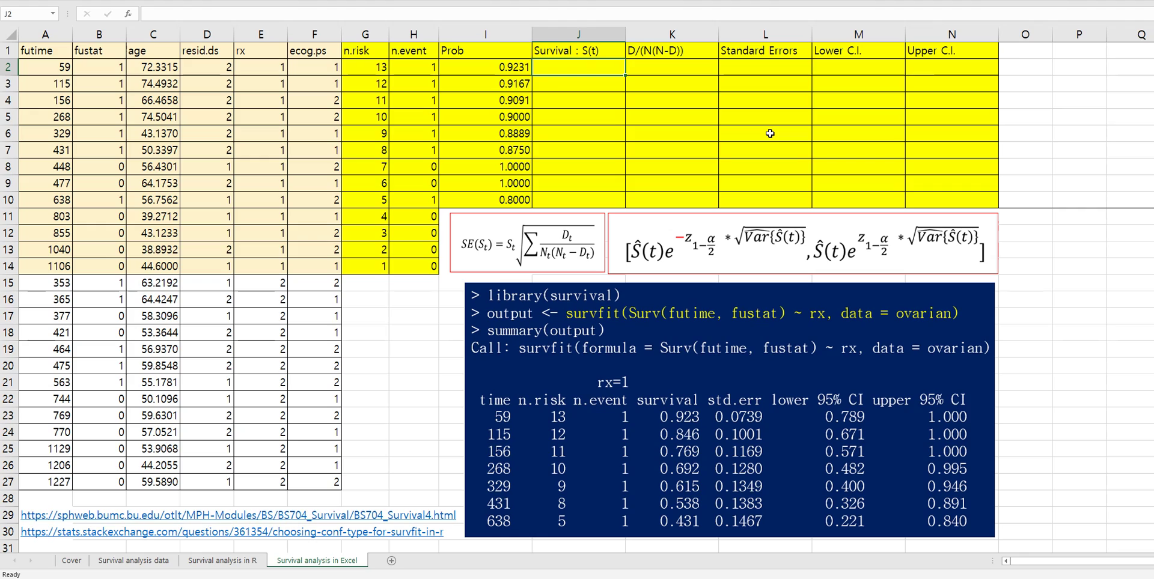
type("=")
key("Left")
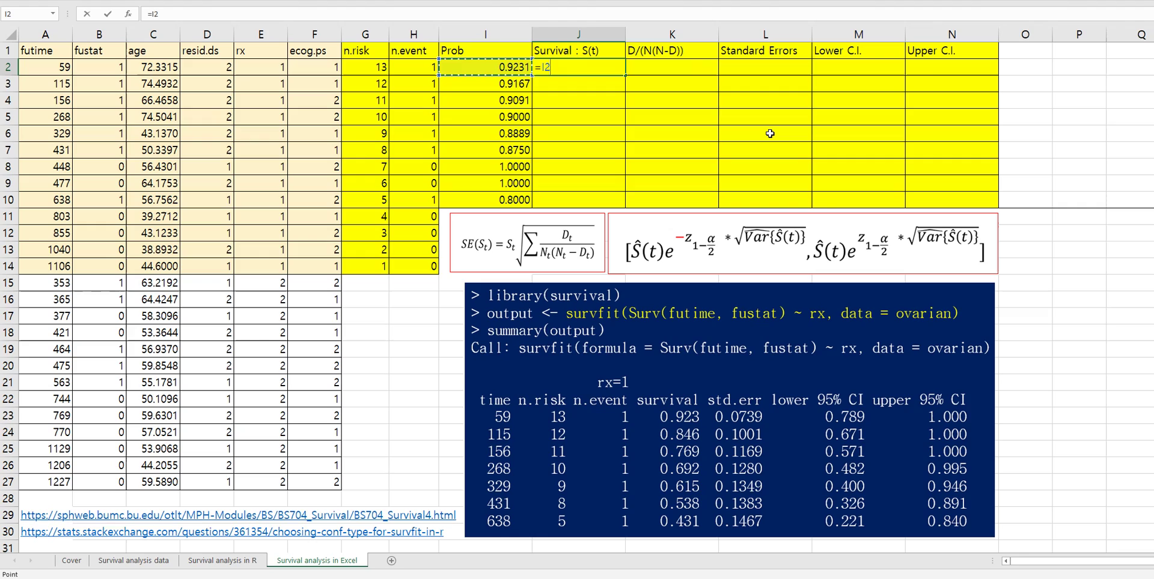
key("Return")
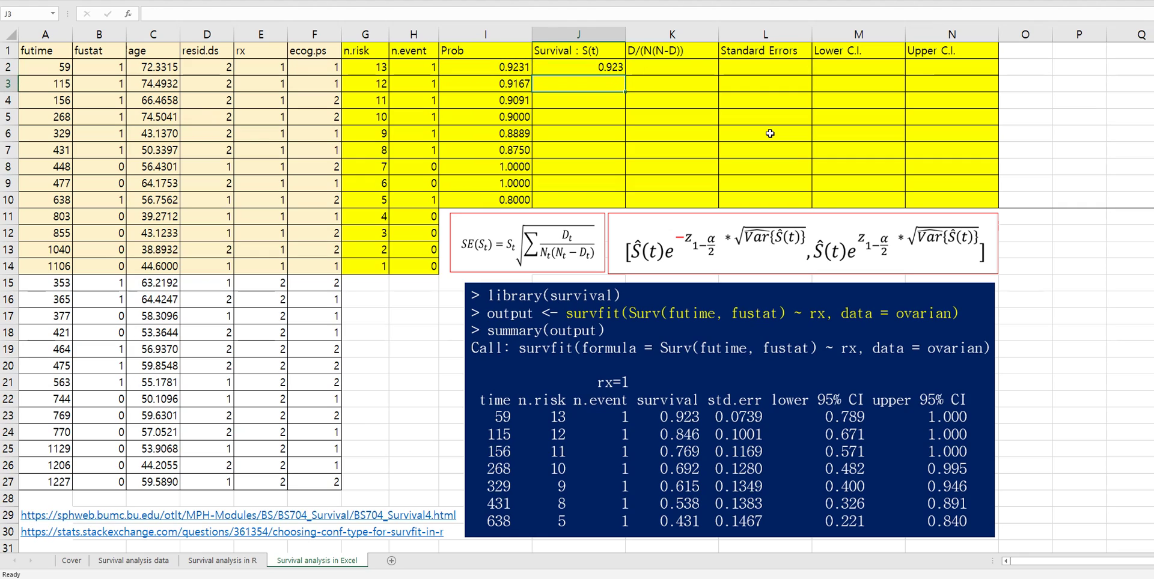
Enter the cumulative survival formula =J2*I3 in cell J3.
type("=")
key("Up")
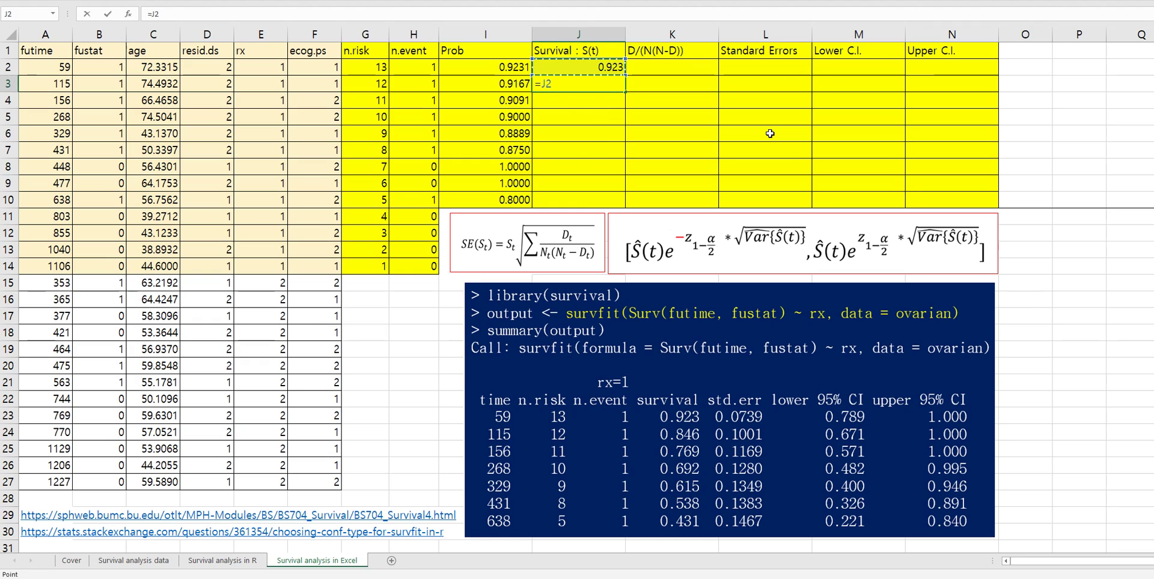
type("*")
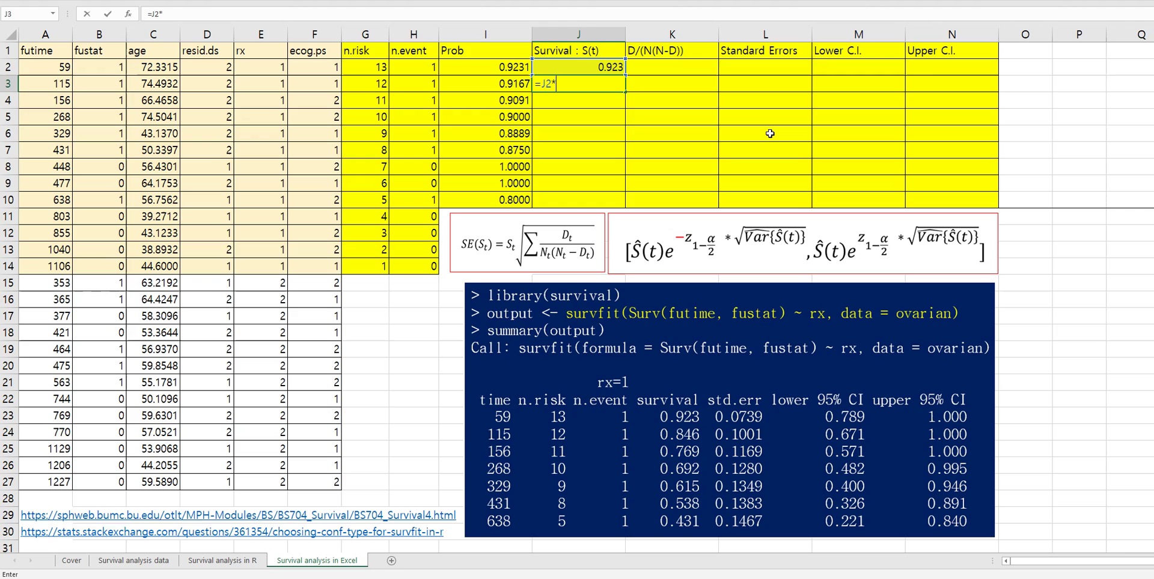
key("Left")
key("Return")
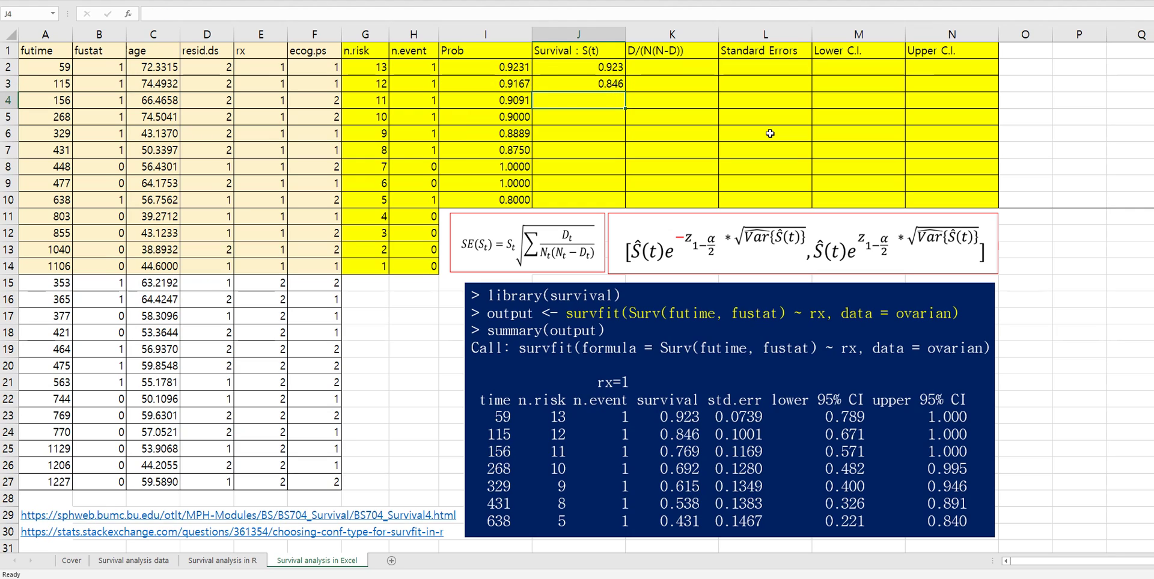
Copy the survival formula in J3 and paste only formulas down through J10.
key("Up")
key("ctrl+c")
key("shift+Down")
key("shift+Down")
key("shift+Down")
key("shift+Down")
key("shift+Down")
key("shift+Down")
key("shift+Down")
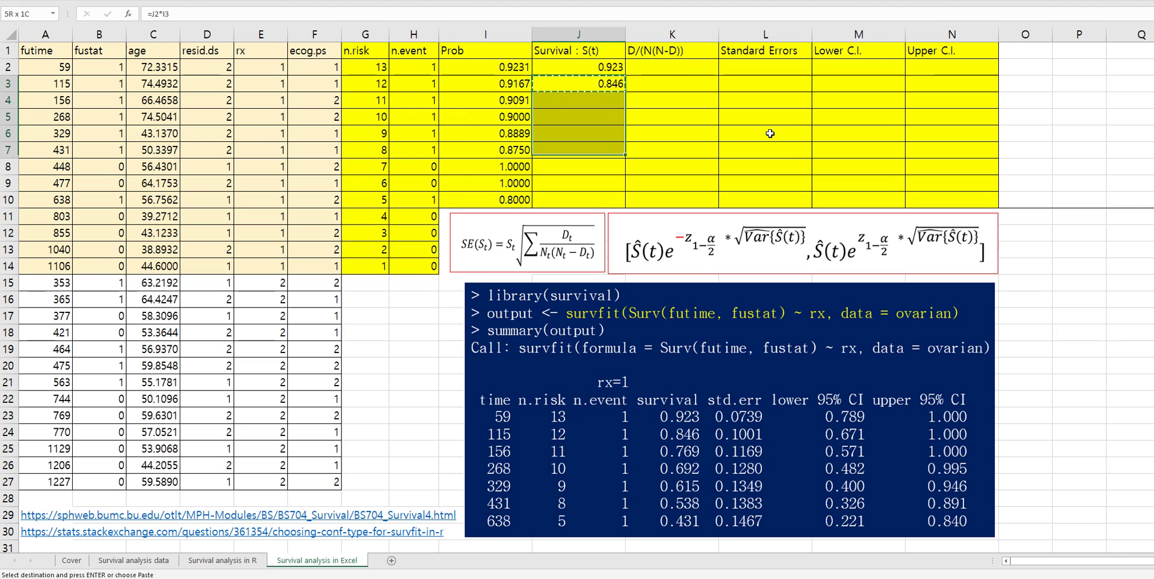
key("ctrl+alt+v")
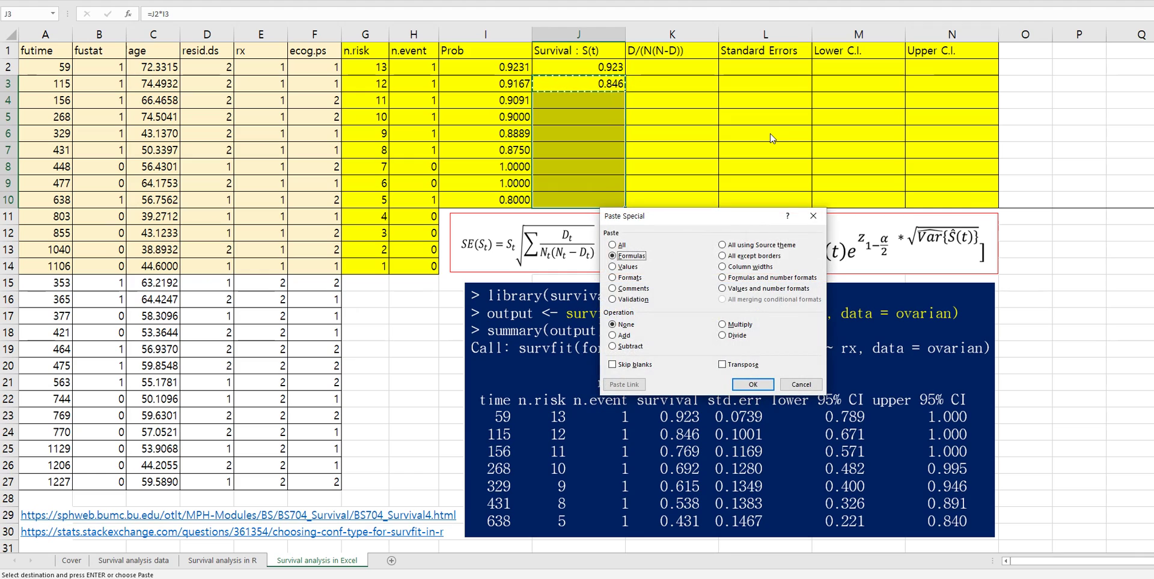
key("Return")
key("Escape")
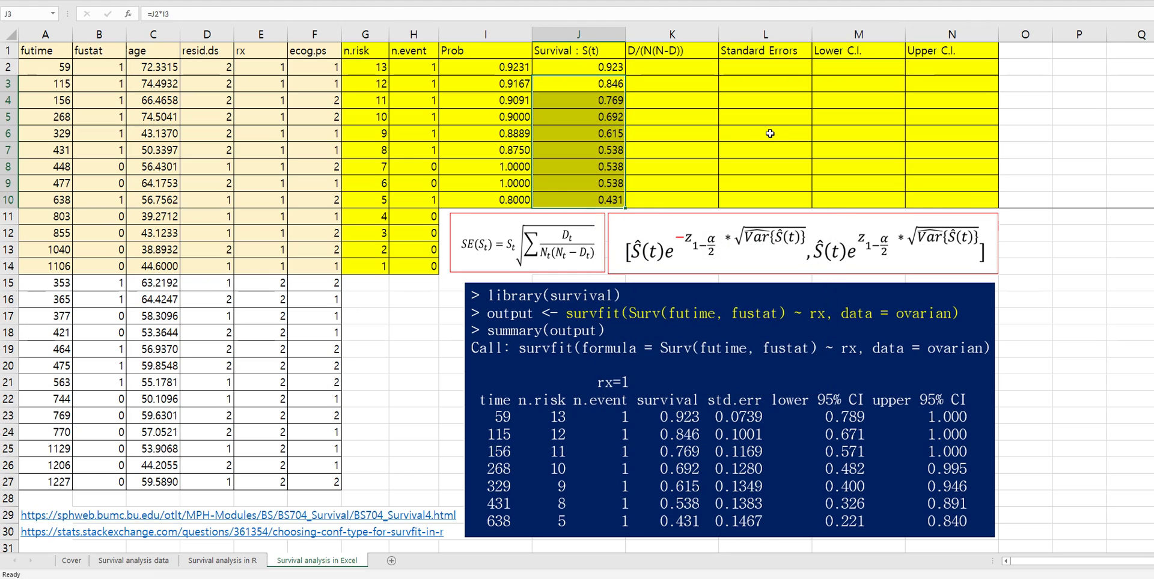
Enter the formula =H2/(G2*(G2-H2)) in cell K2 for the D/(N(N-D)) column.
key("Right")
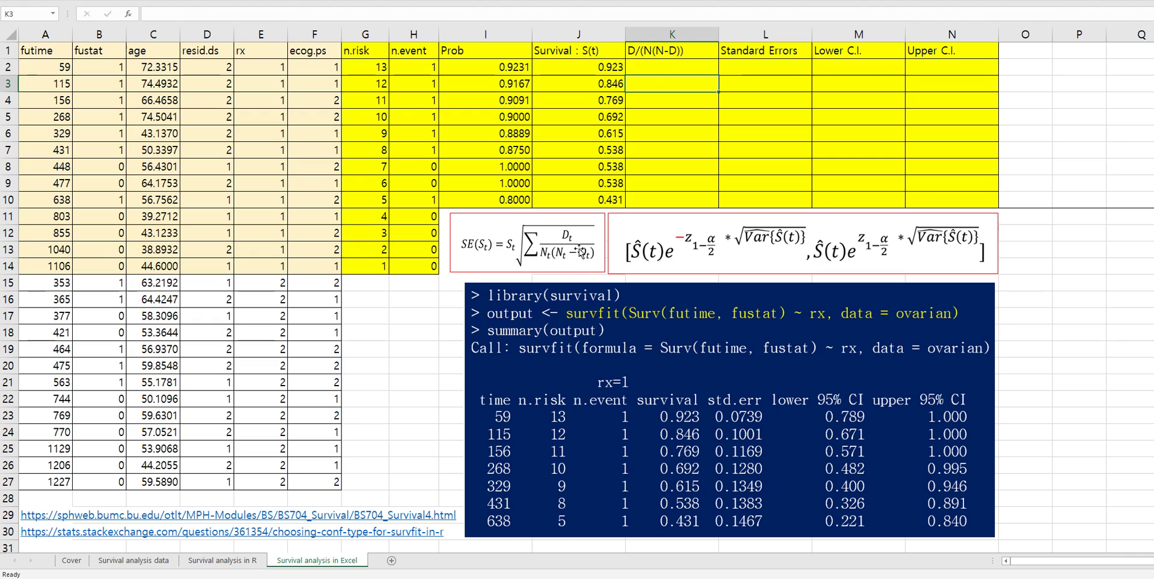
left_click(683, 67)
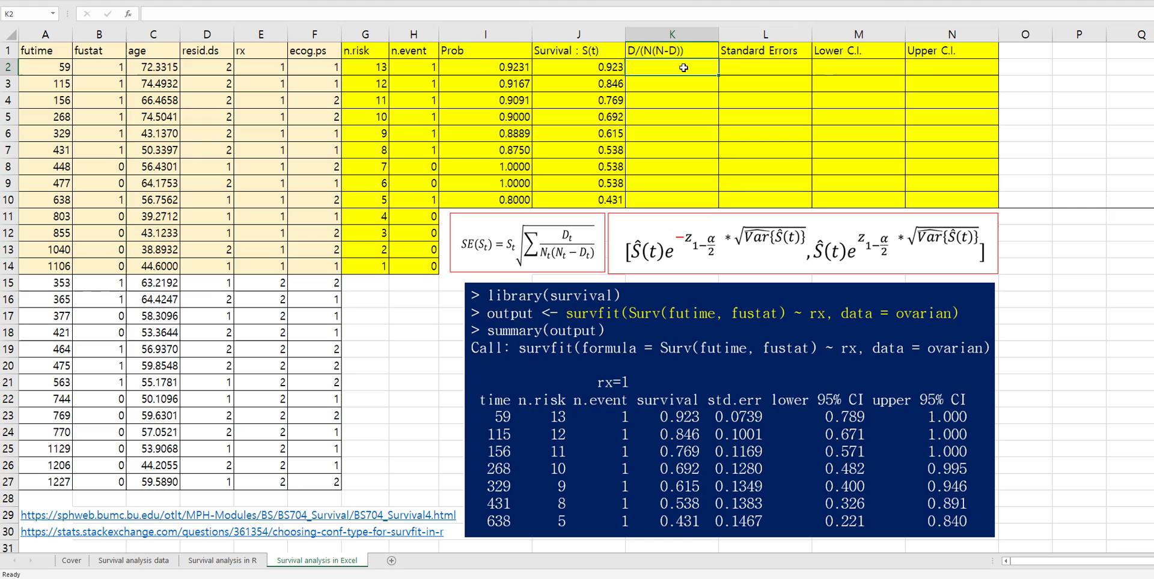
double_click(683, 67)
type("=")
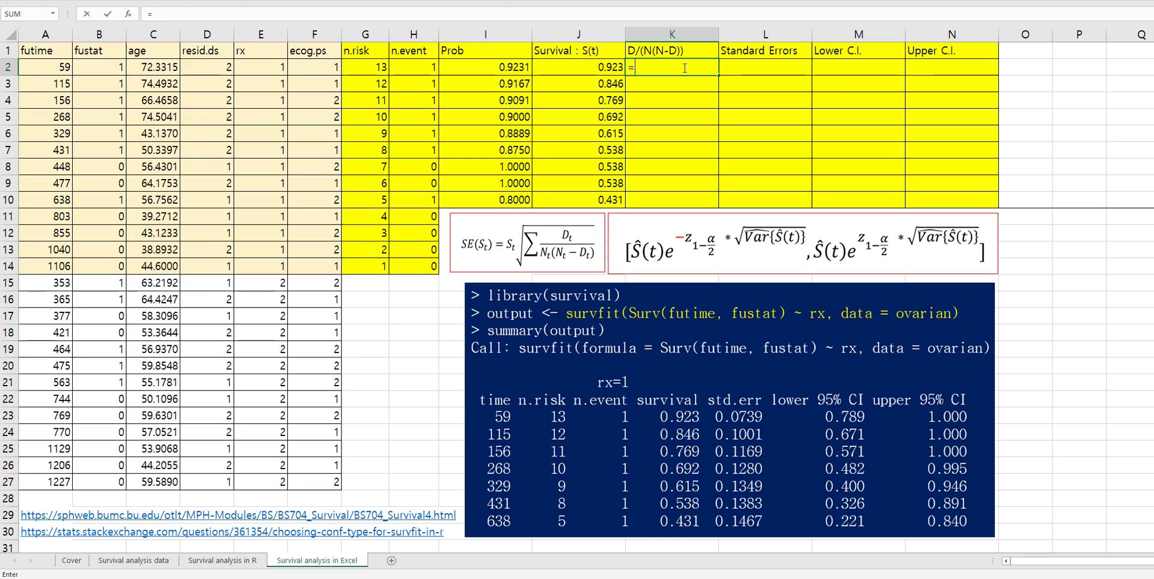
key("Left")
key("Left")
key("Left")
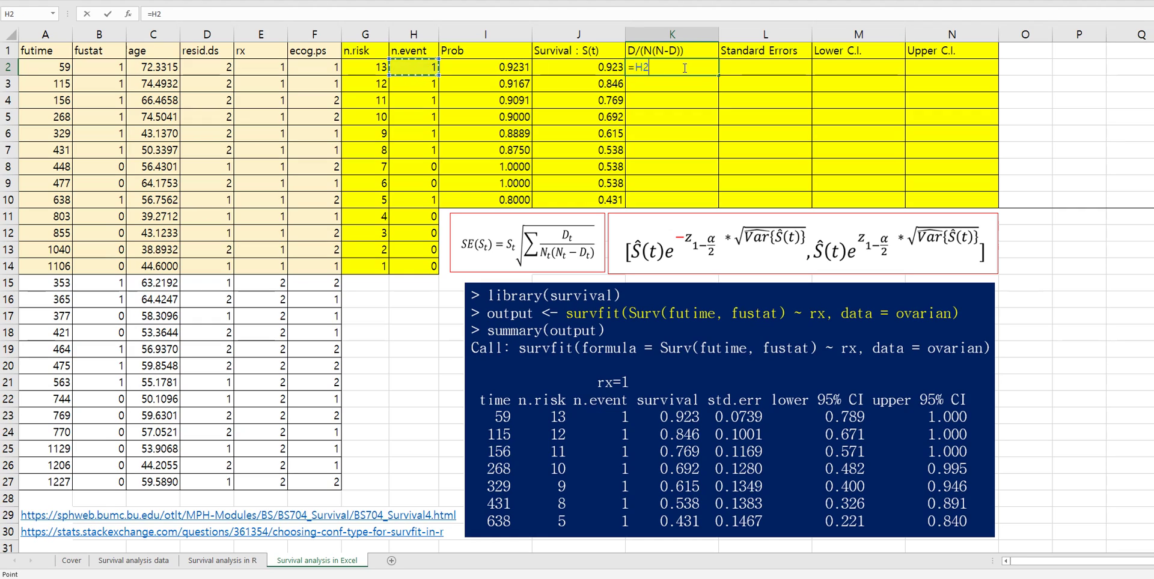
type("/(")
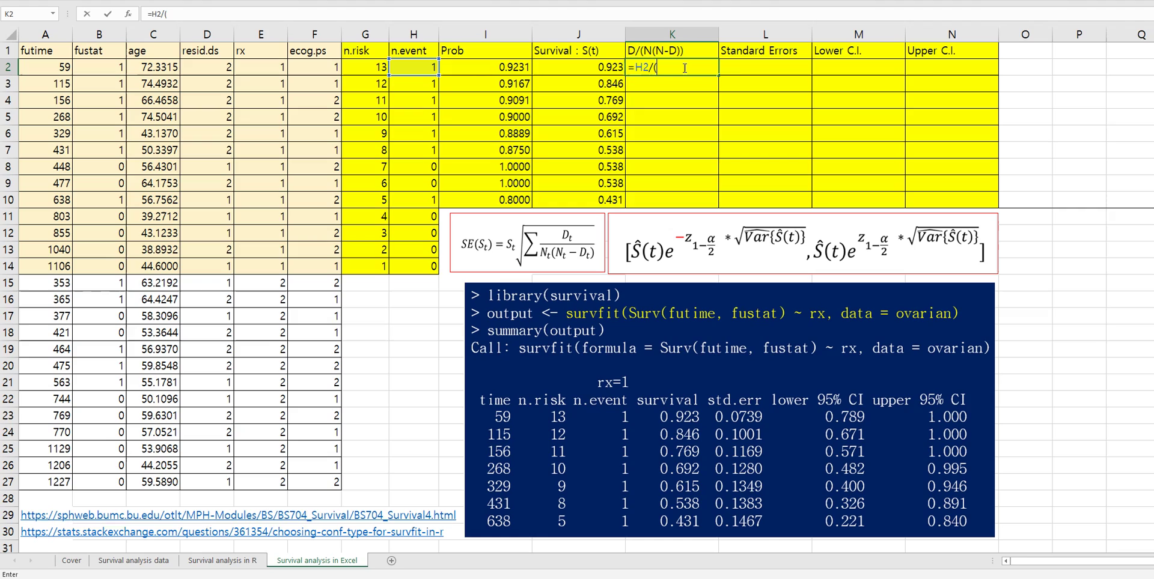
key("Left")
key("Left")
key("Left")
key("Left")
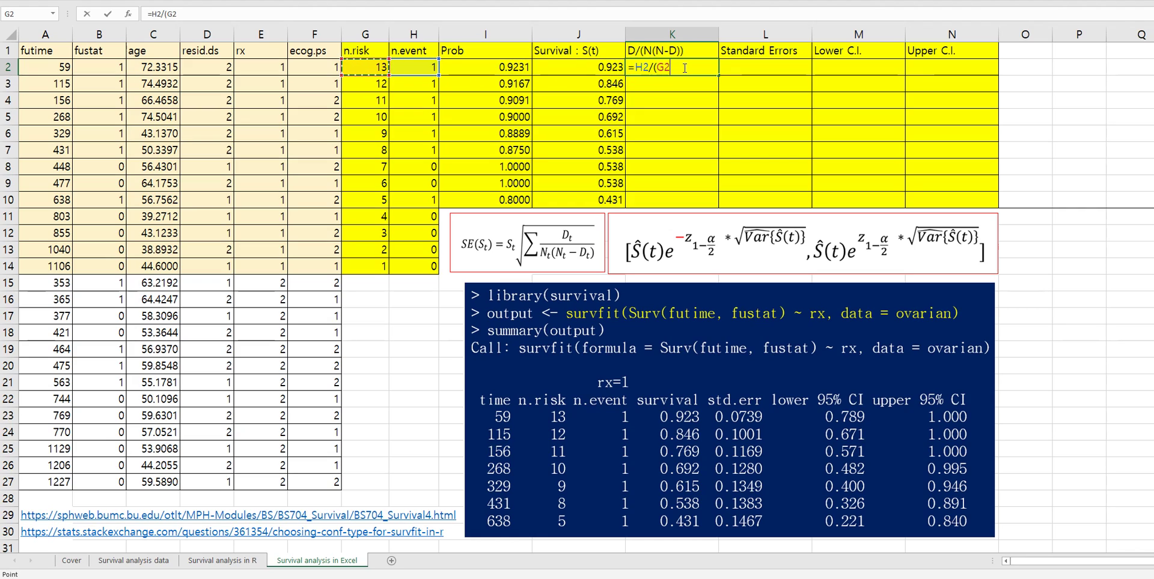
type("*(")
key("Left")
key("Left")
key("Left")
key("Left")
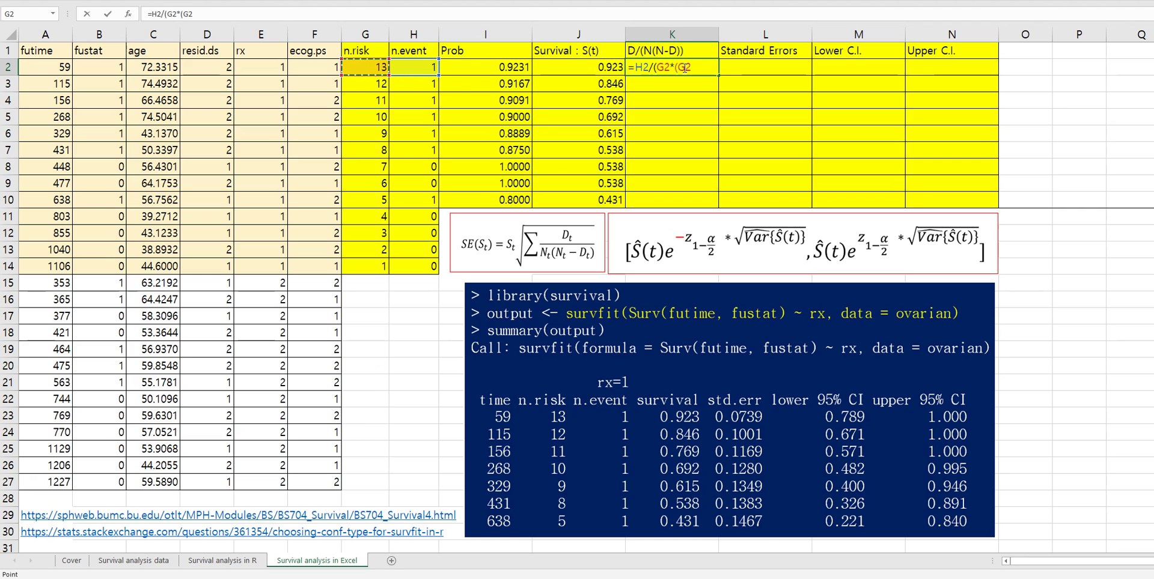
type("-")
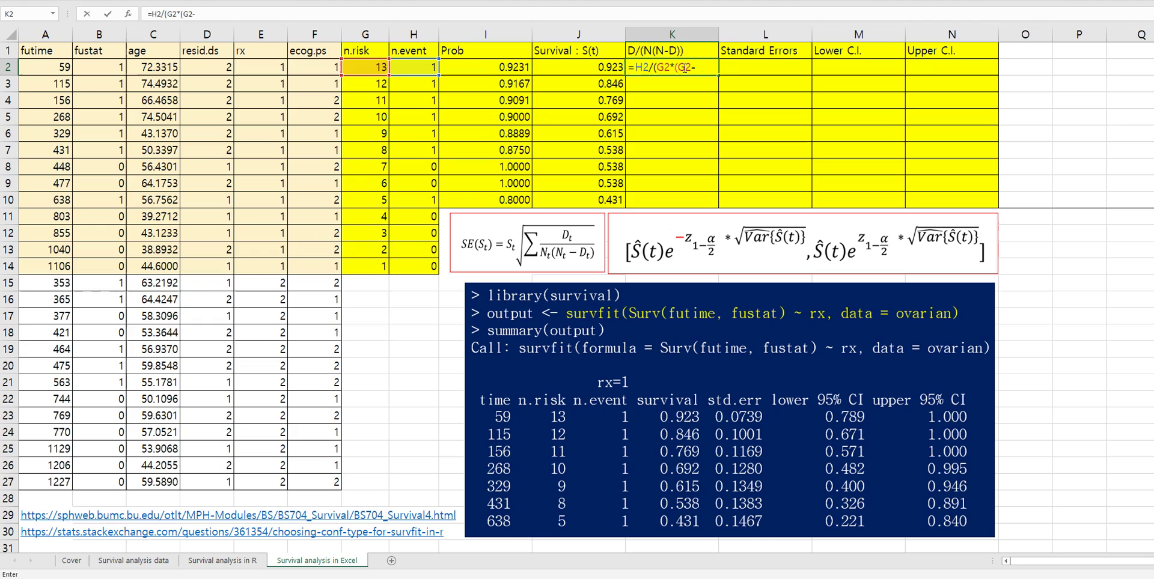
key("Left")
key("Left")
key("Left")
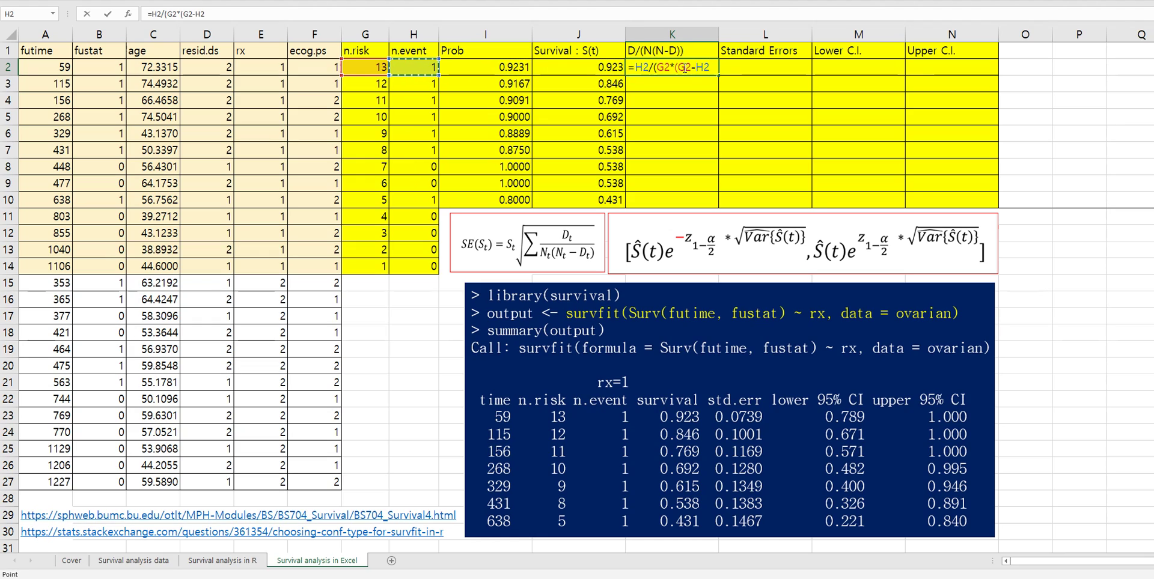
type(")")
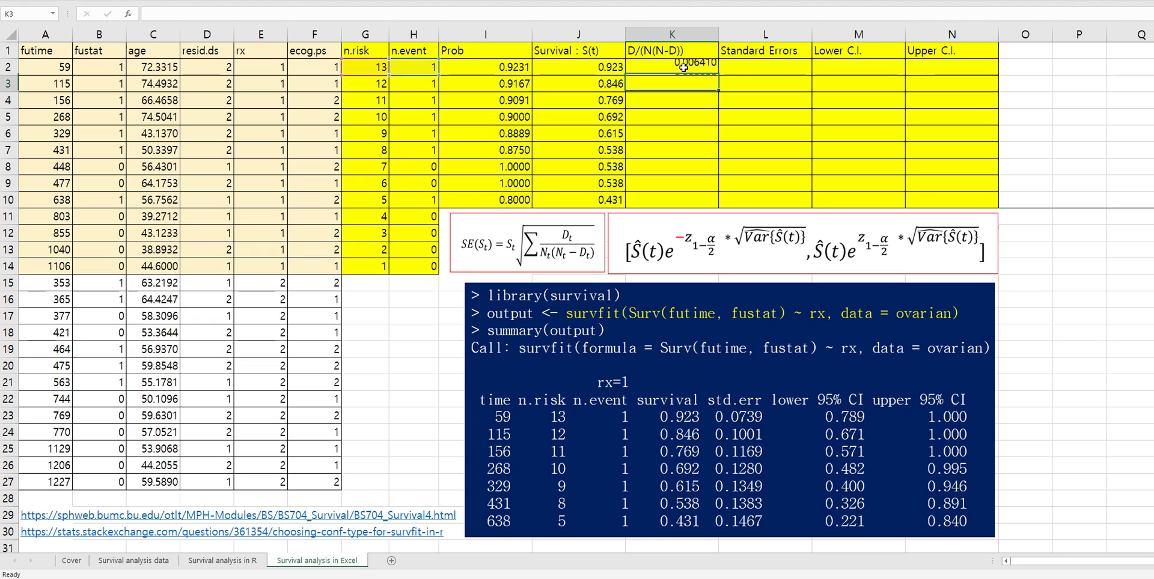
key("Return")
Copy the D/(N(N-D)) formula from K2 down through K10.
key("Up")
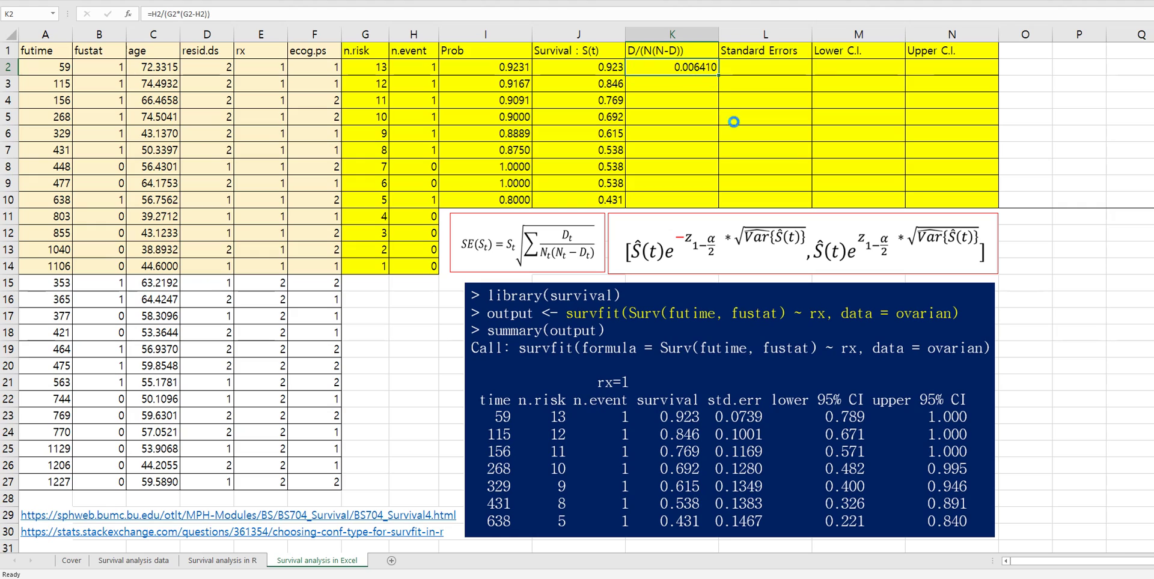
key("ctrl+c")
left_click(688, 201, "shift")
key("ctrl+v")
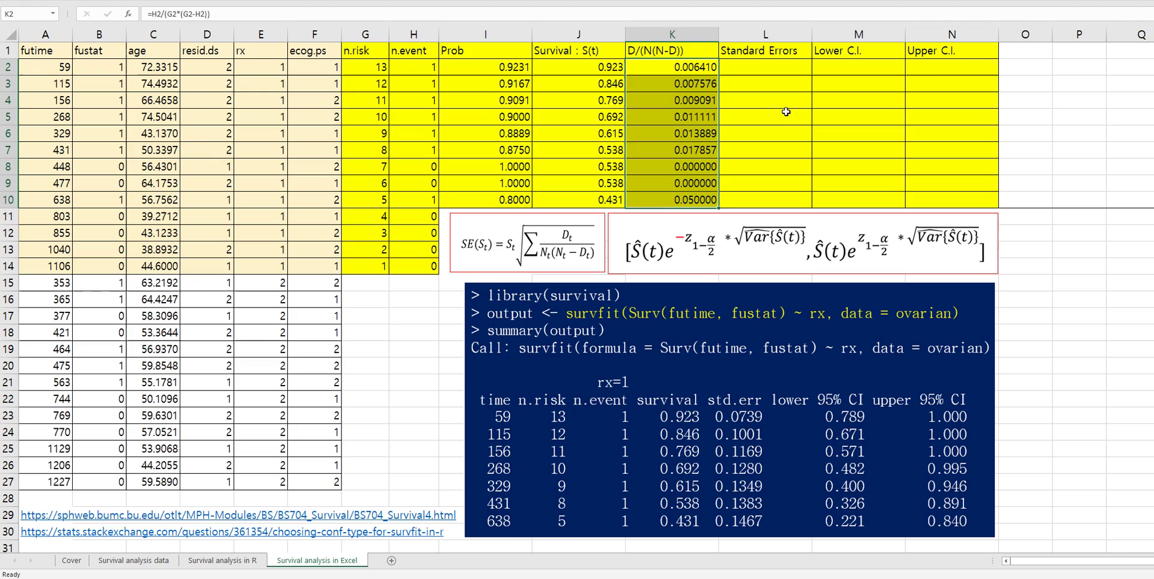
Write the standard error formula =J2*sqrt(sum(K2:K2)) in cell L2.
left_click(808, 112)
left_click(768, 66)
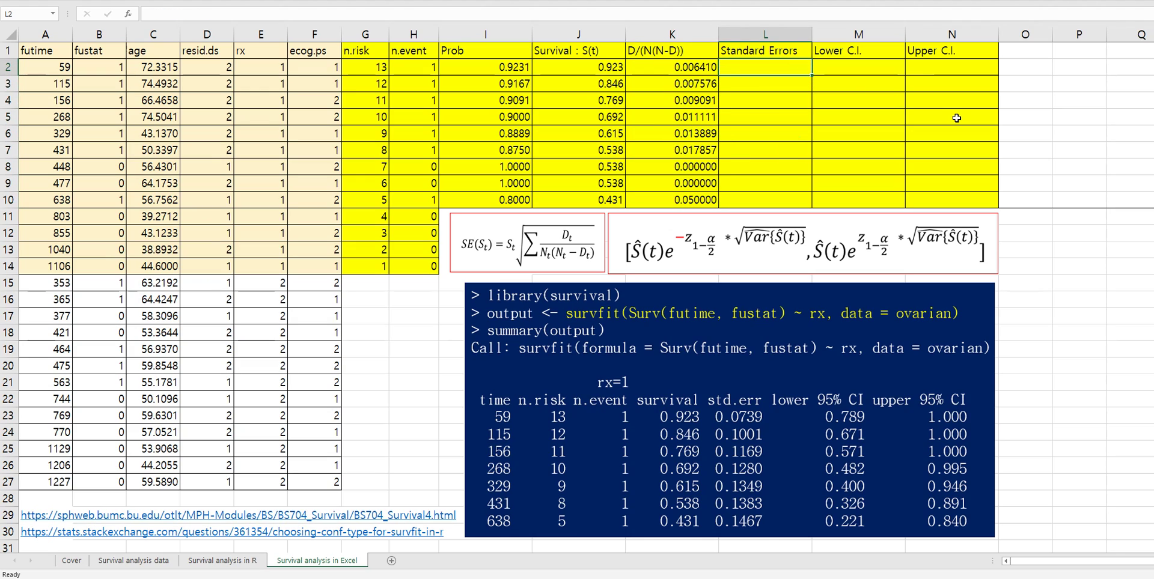
type("=")
key("Left")
key("Left")
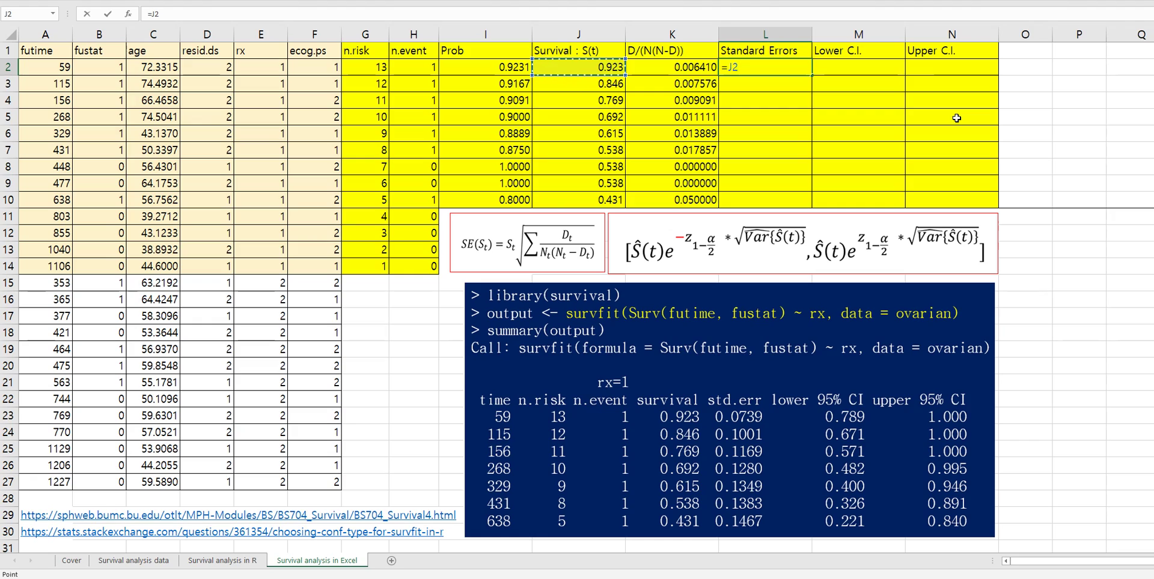
type("*sqrt")
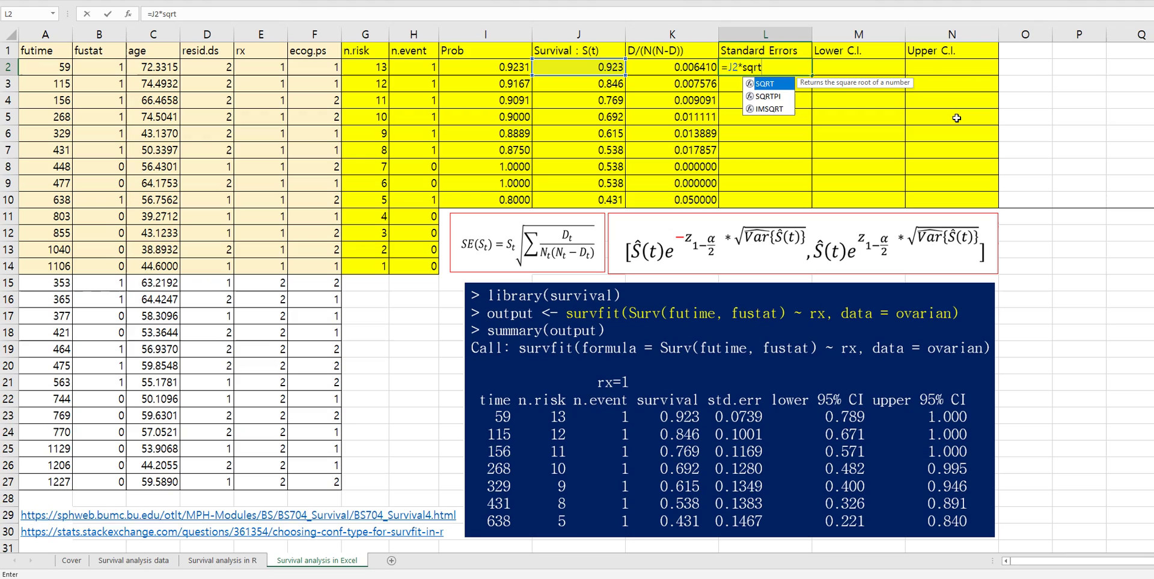
type("(s")
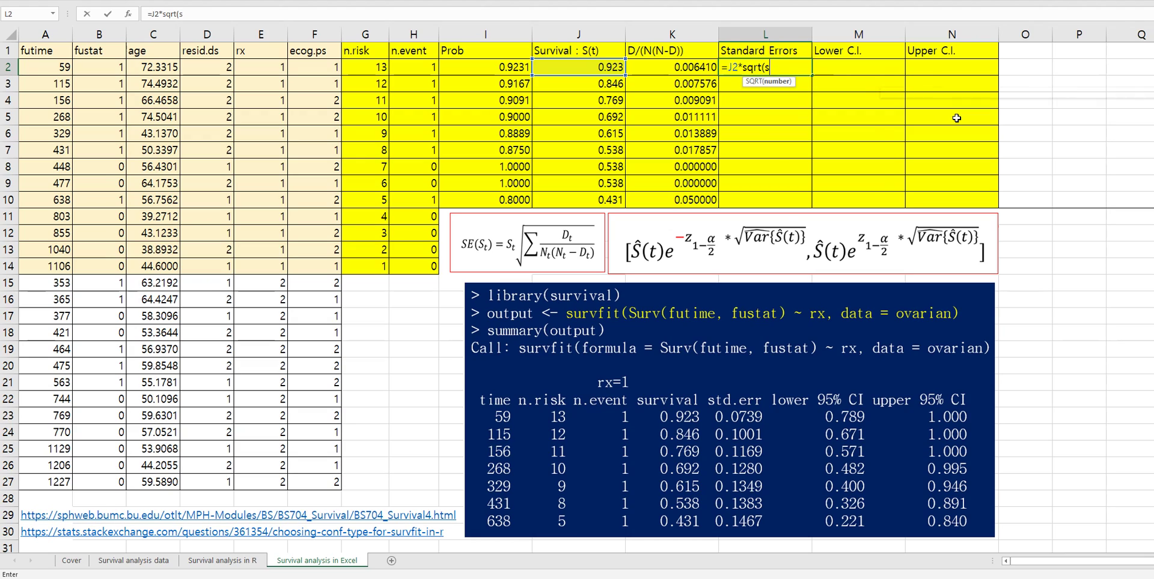
type("um(")
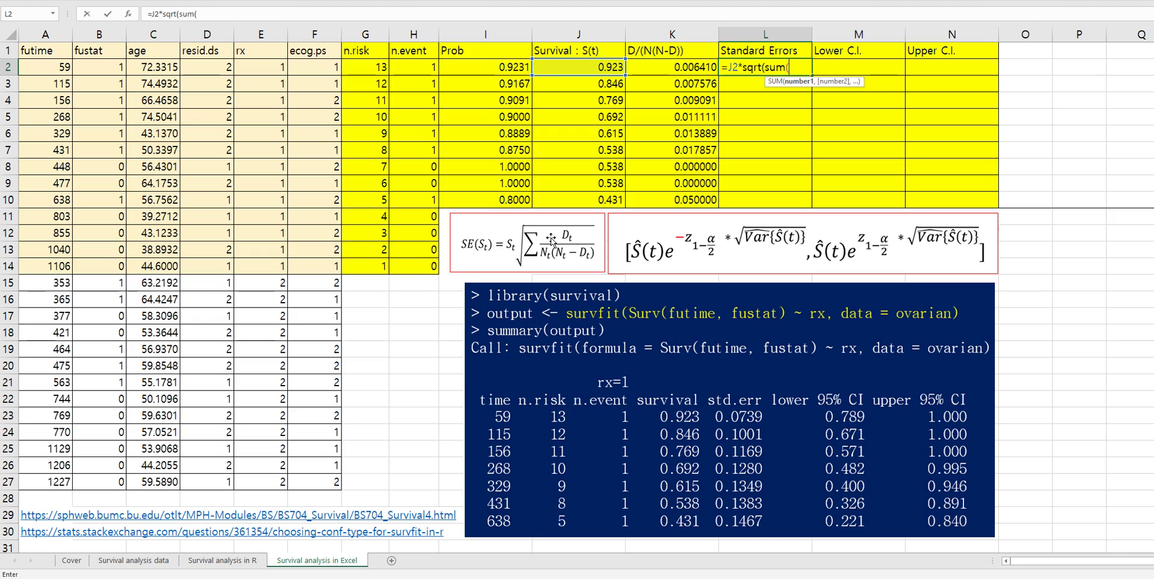
left_click(590, 69)
left_click(659, 67)
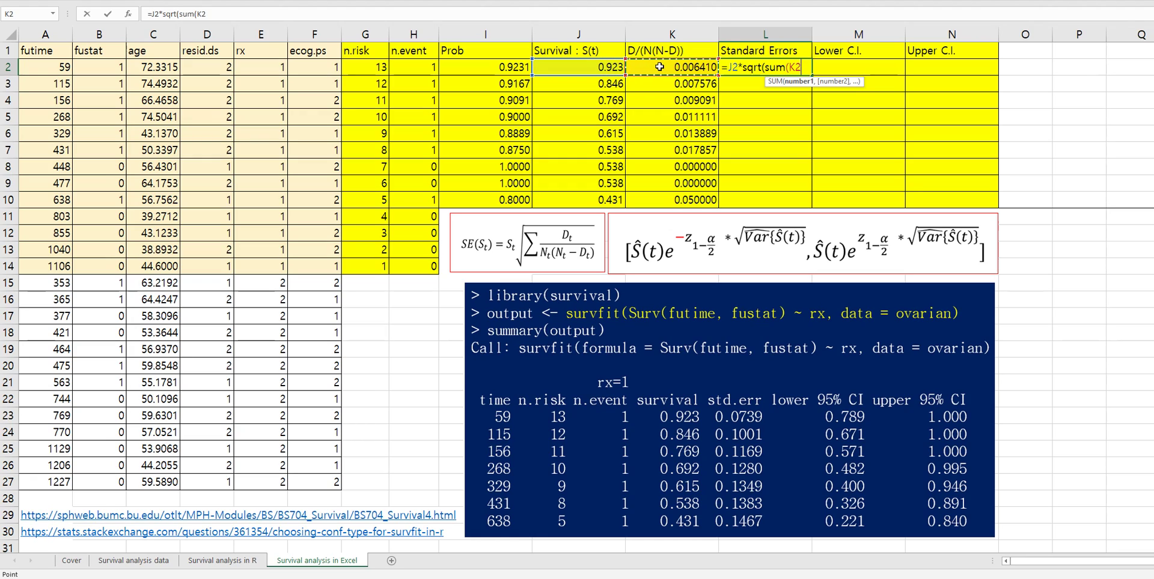
key("F4")
key("F4")
key("F4")
key("F4")
key("F8")
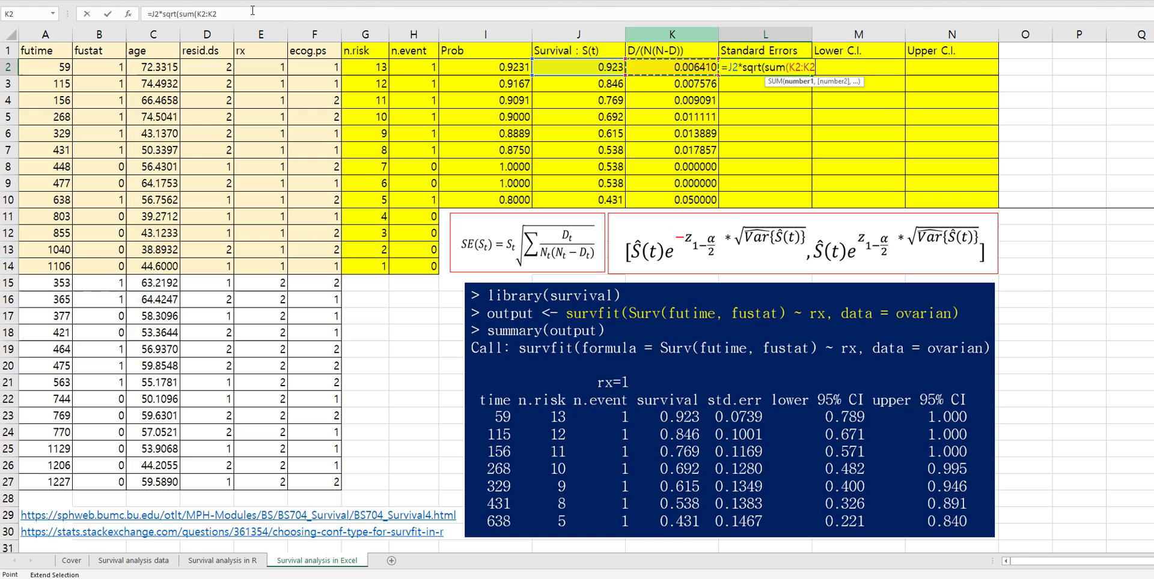
left_click(248, 13)
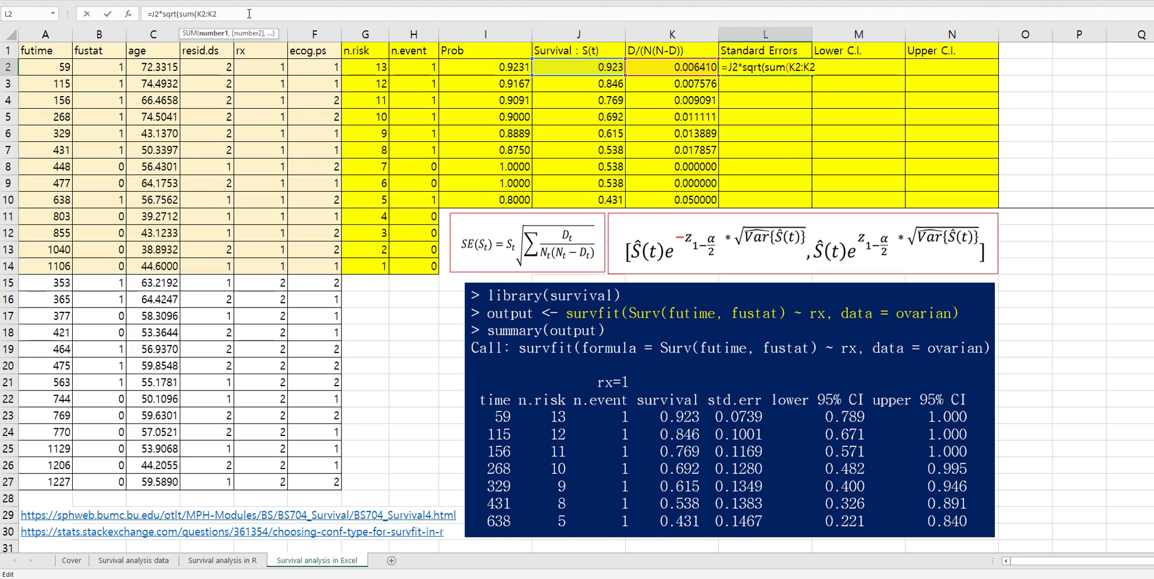
type("))")
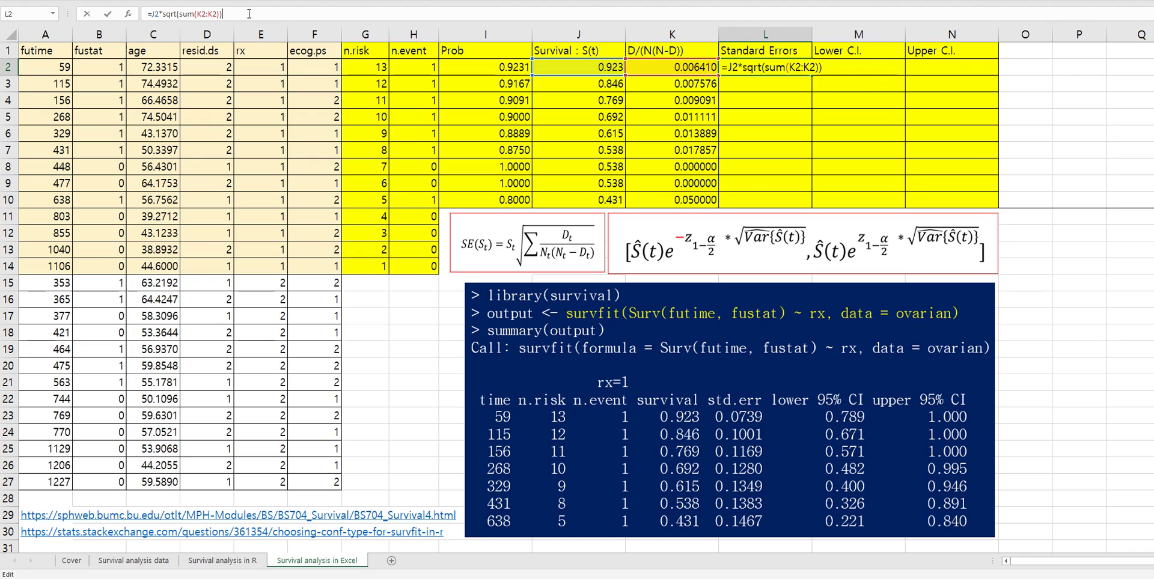
Make the first K2 reference in the L2 sum absolute as $K$2 and commit the formula.
left_click(198, 13)
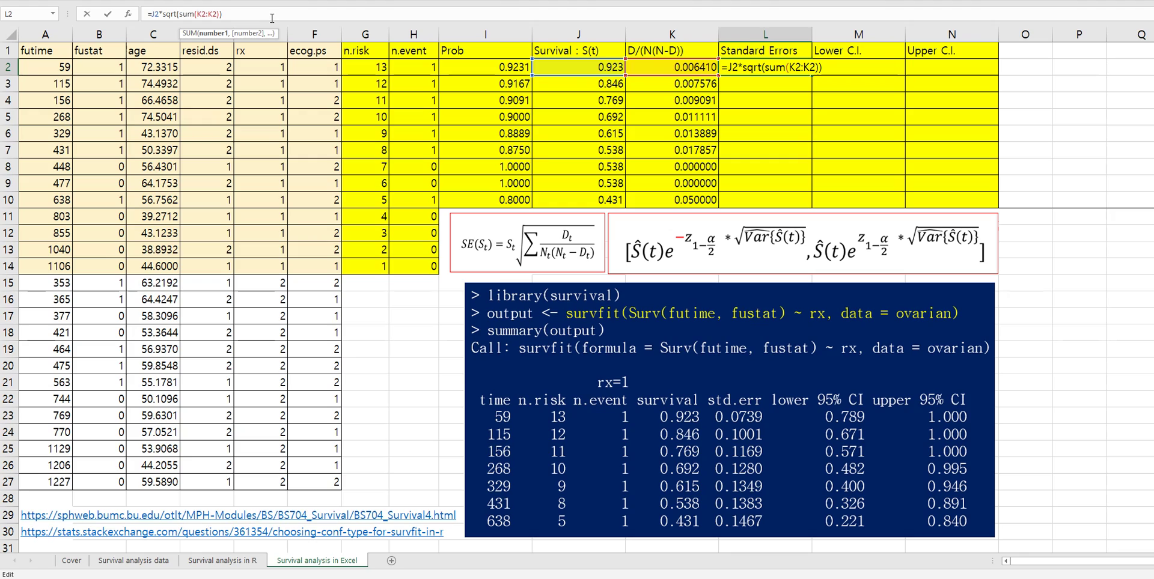
key("F4")
left_click(271, 18)
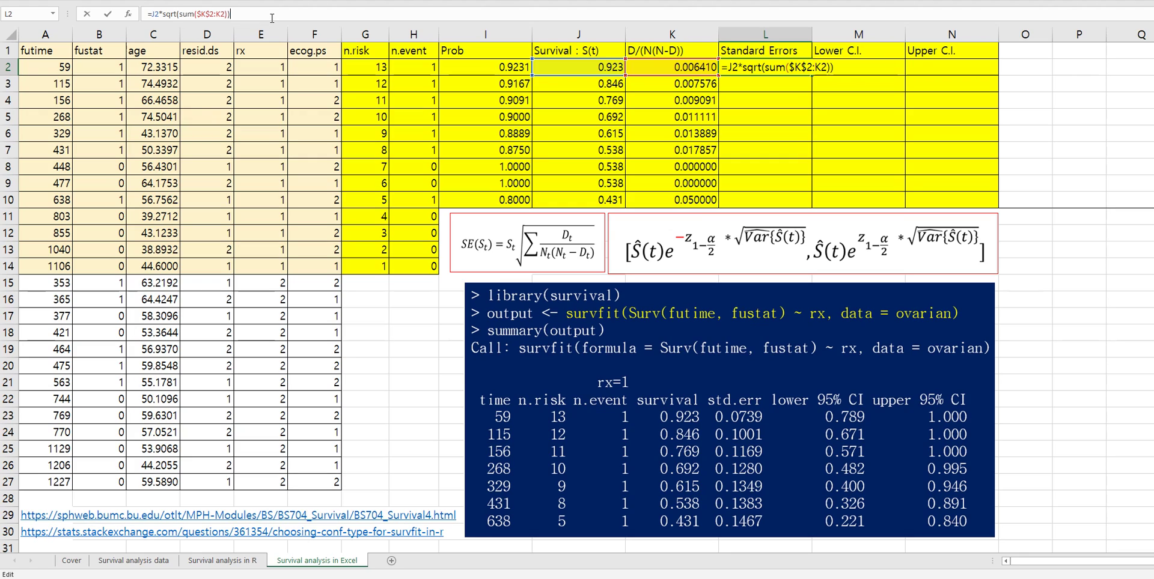
key("Return")
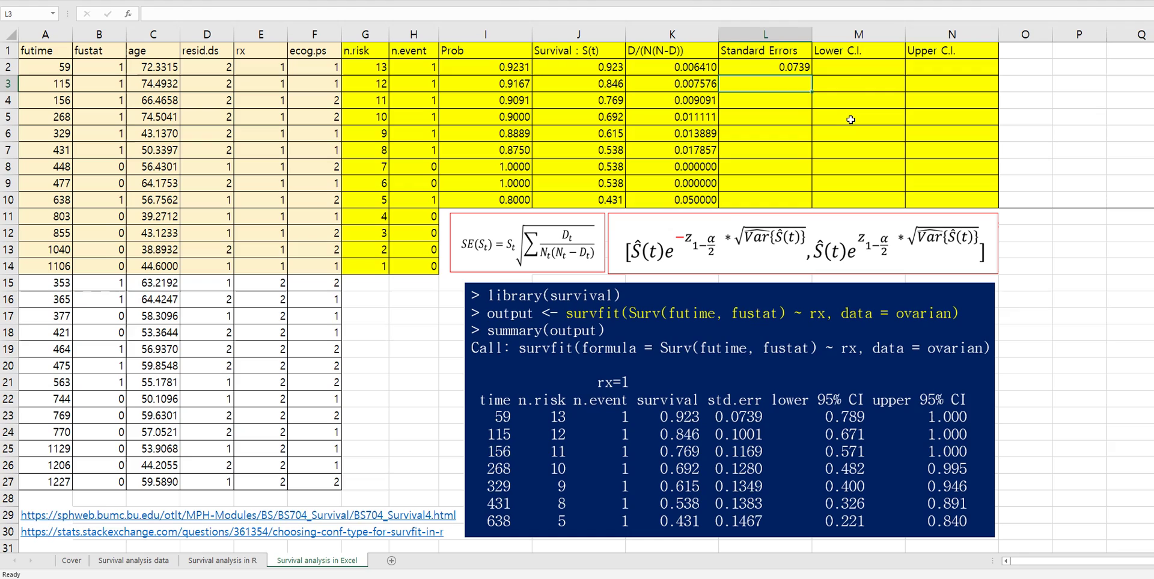
Copy the standard error formula from L2 down through L10 and check the copied formulas in L5 and L3.
left_click(795, 69)
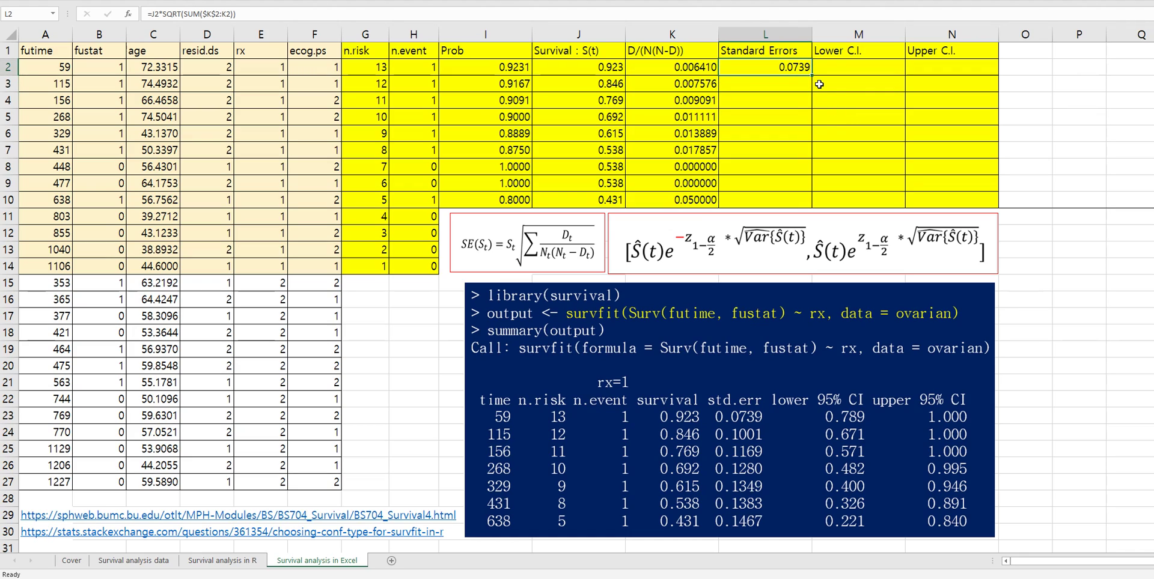
key("ctrl+c")
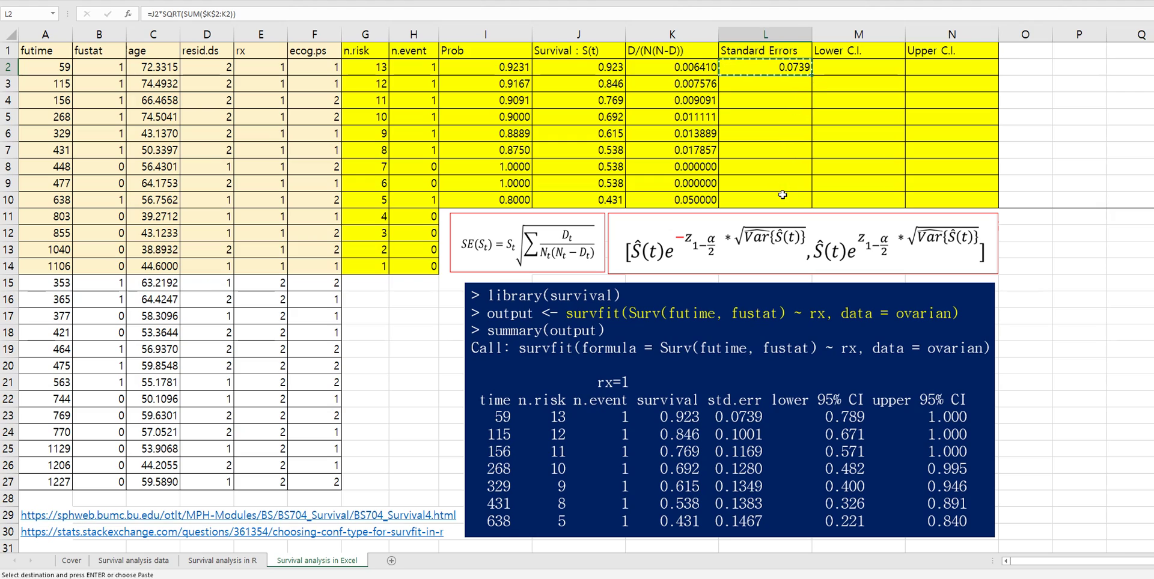
left_click_drag(781, 84, 781, 199)
key("ctrl+v")
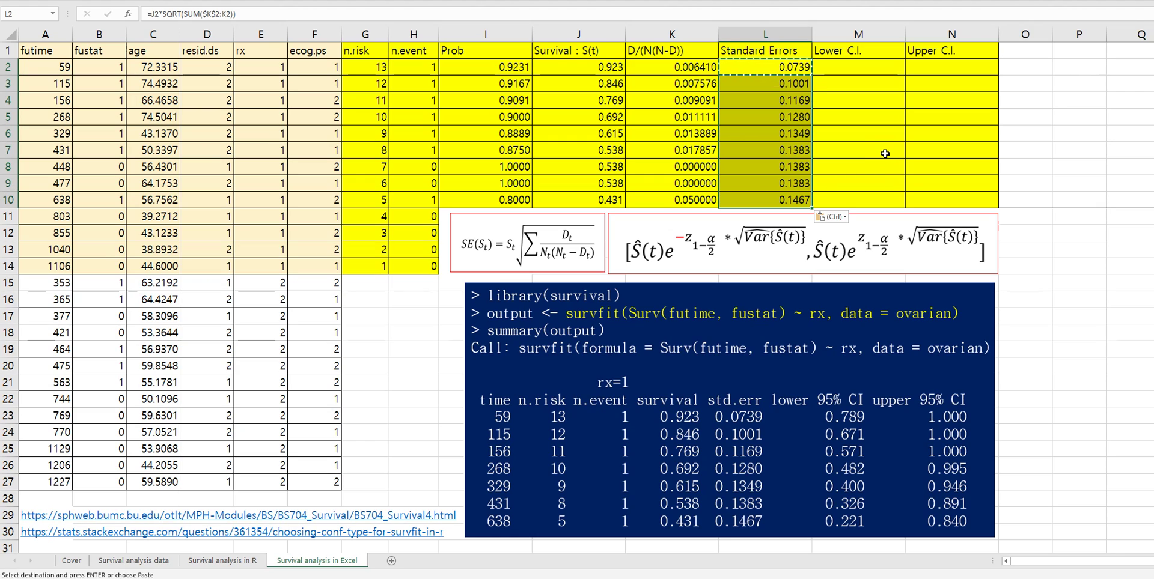
key("Escape")
left_click(786, 120)
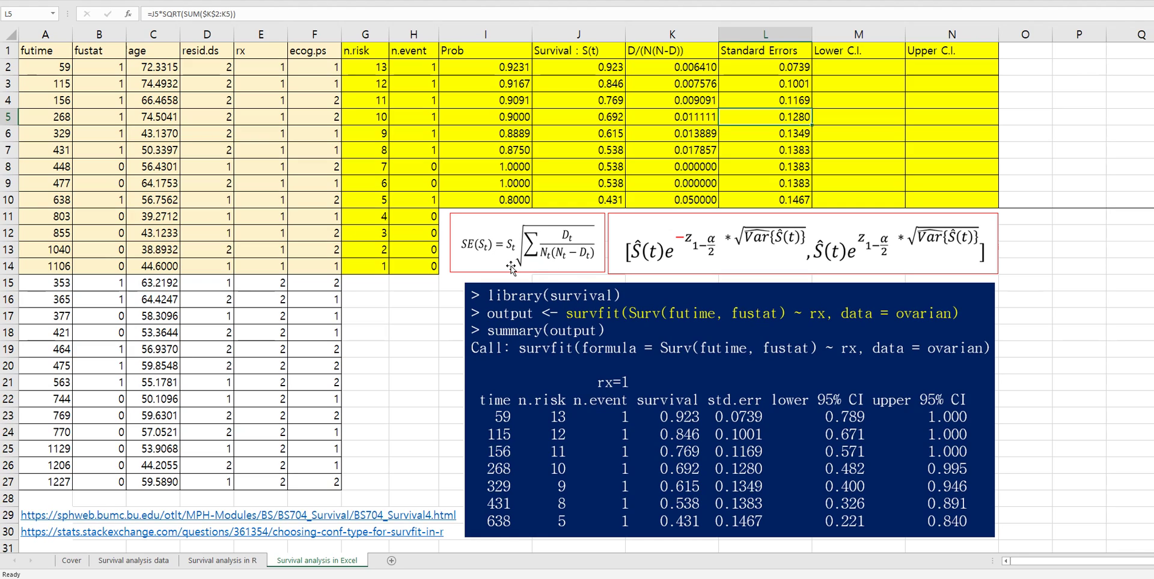
left_click(754, 86)
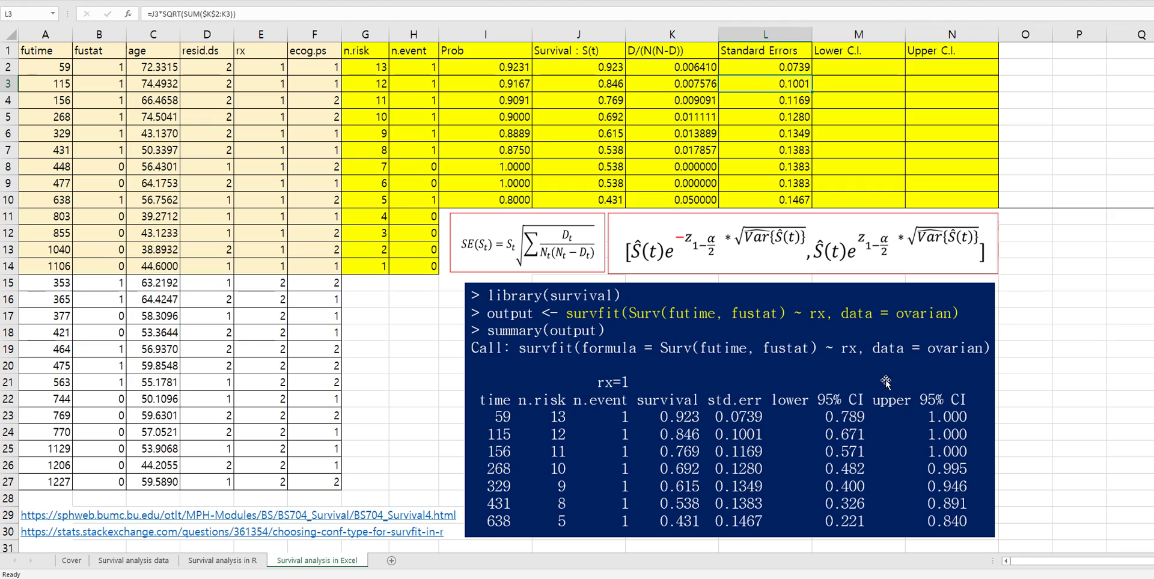
Begin the lower confidence limit formula in cell M2 with =J2*exp(-norm.s.dist(0.975).
left_click(856, 70)
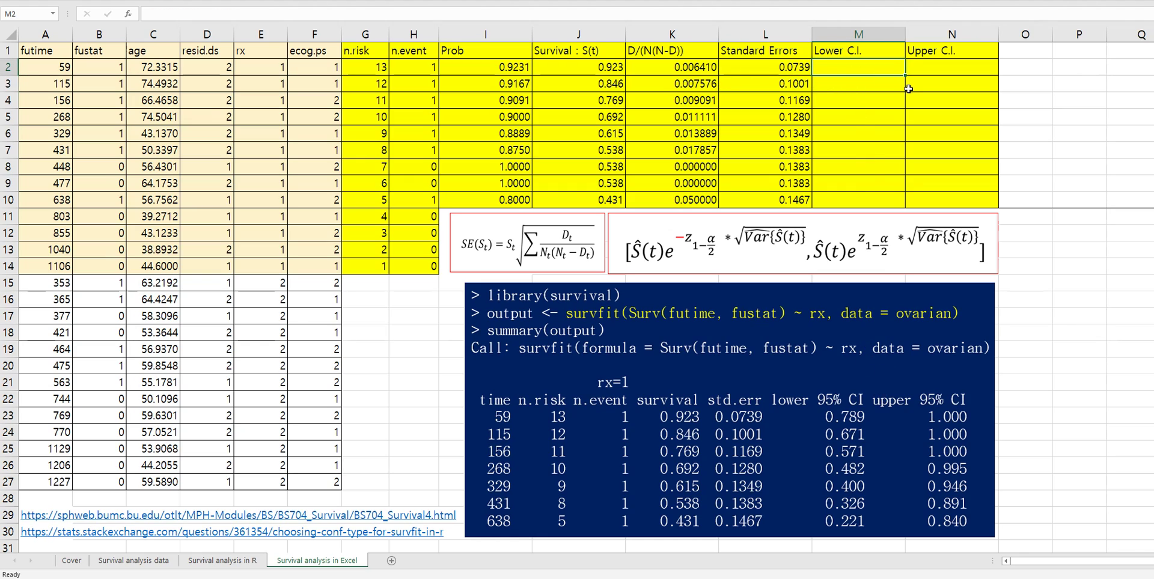
left_click(764, 244)
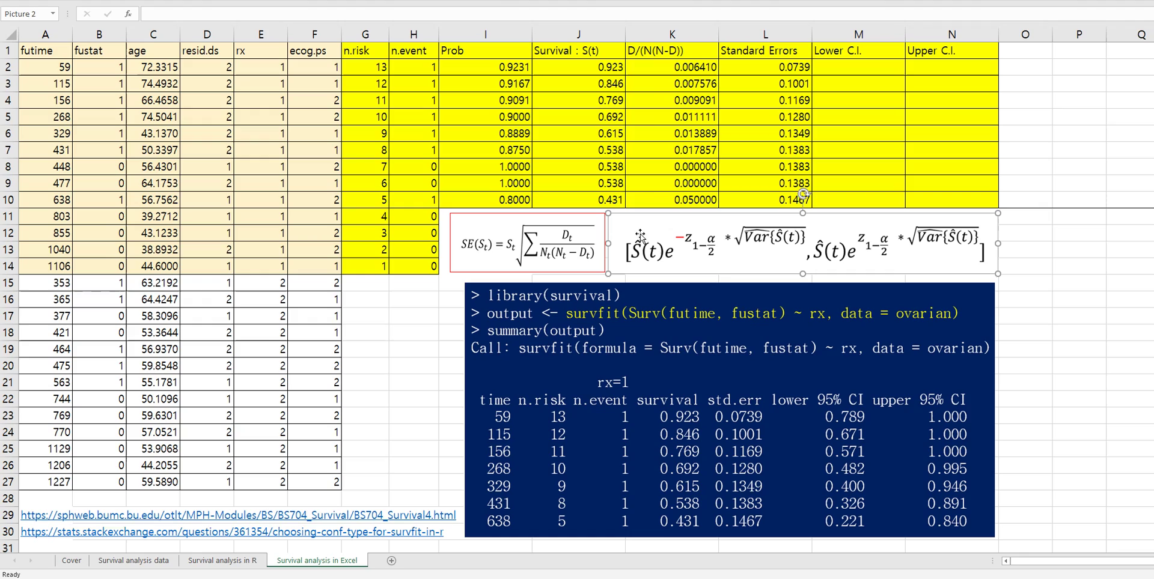
left_click(841, 69)
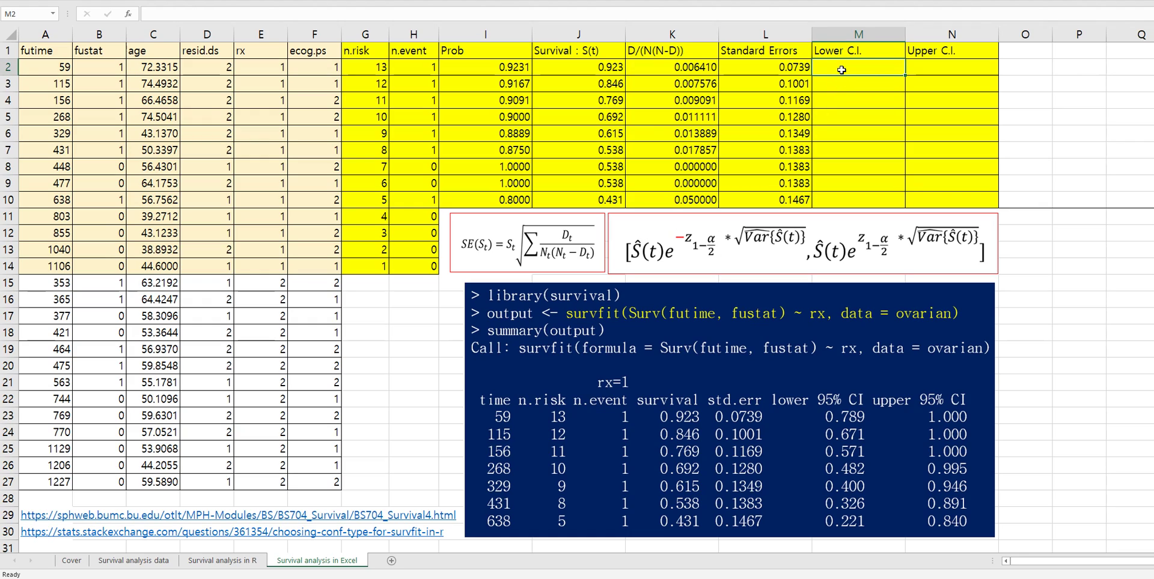
type("=")
left_click(591, 70)
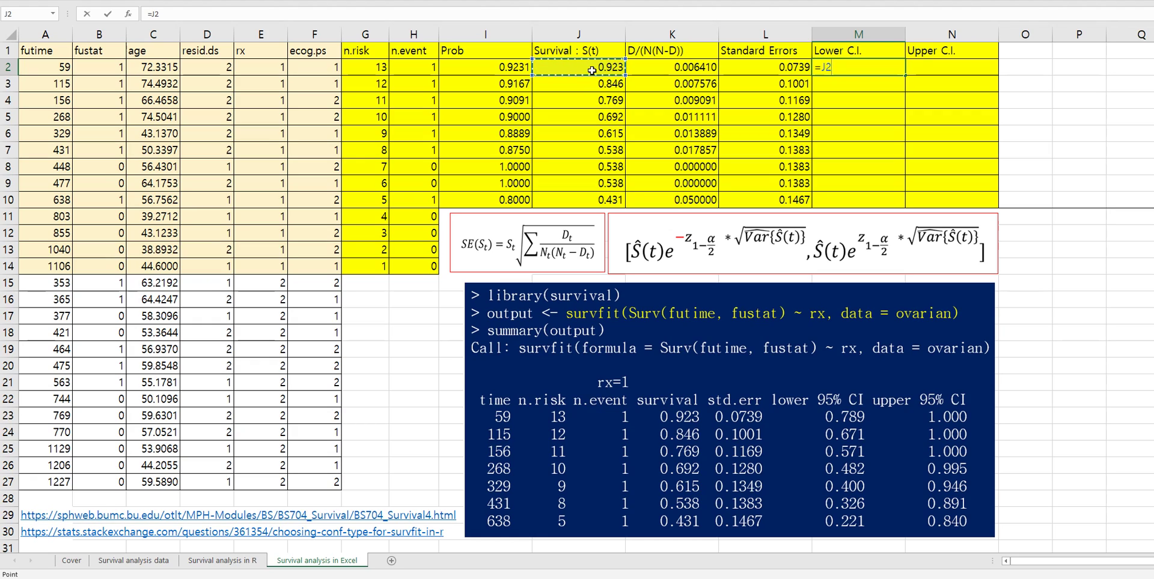
type("*exp")
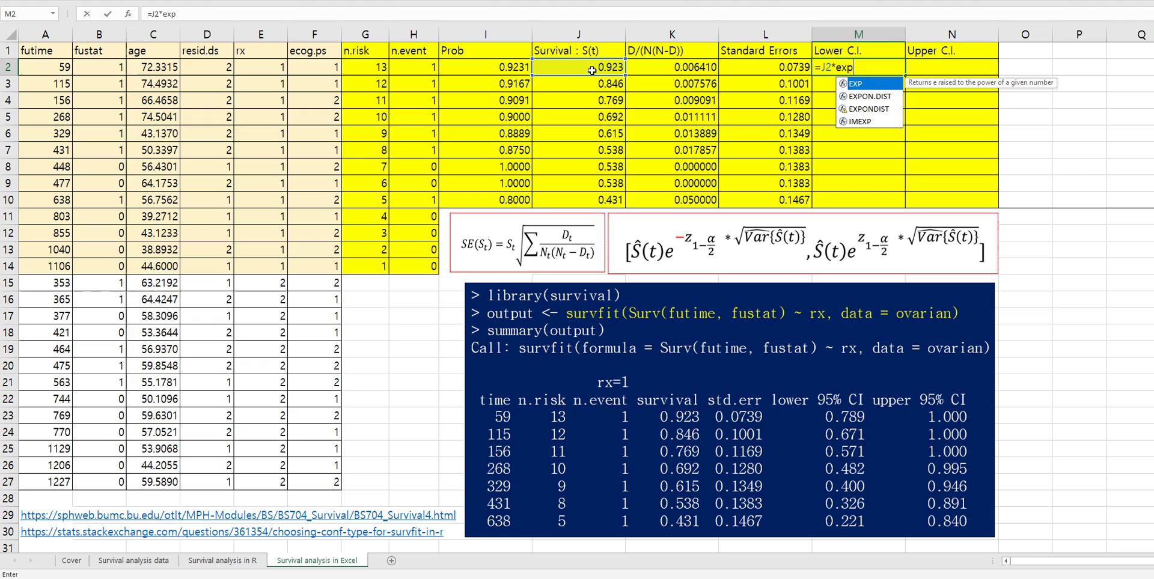
type("(")
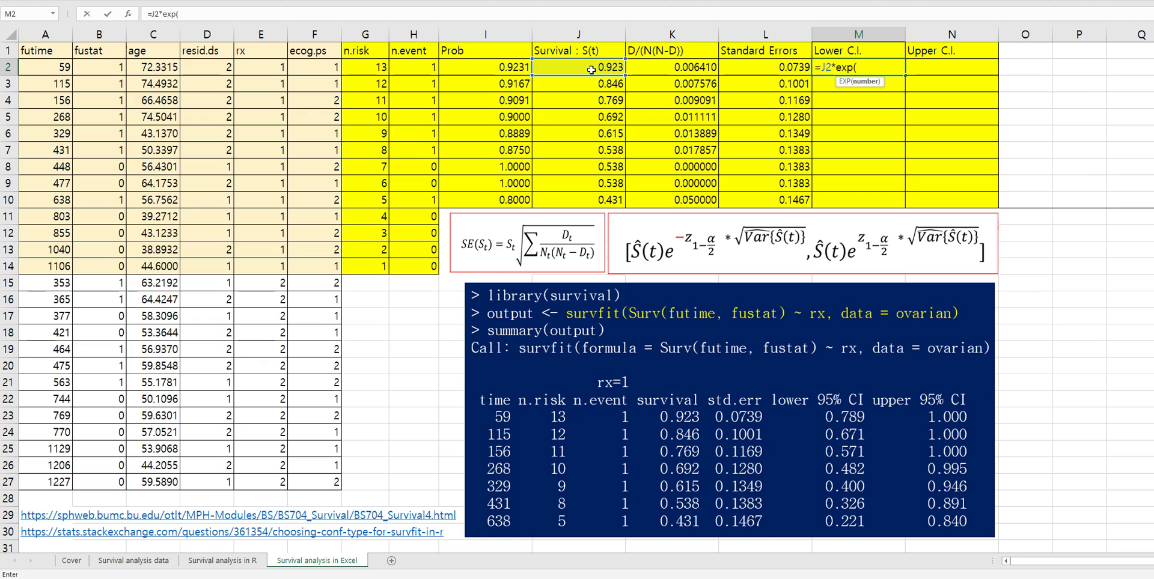
type("-nor")
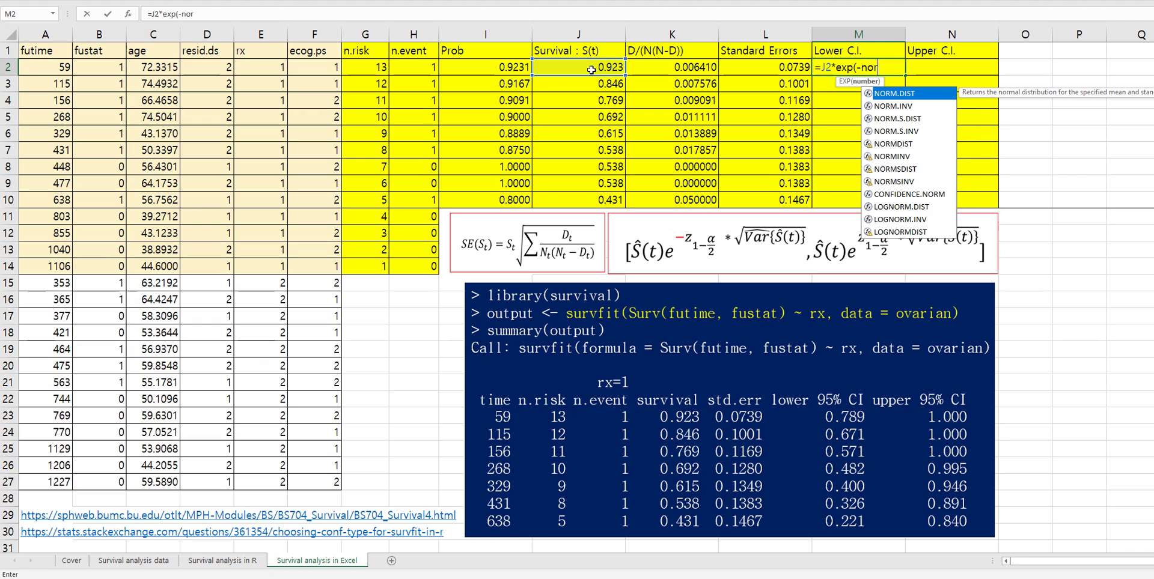
type("m.s")
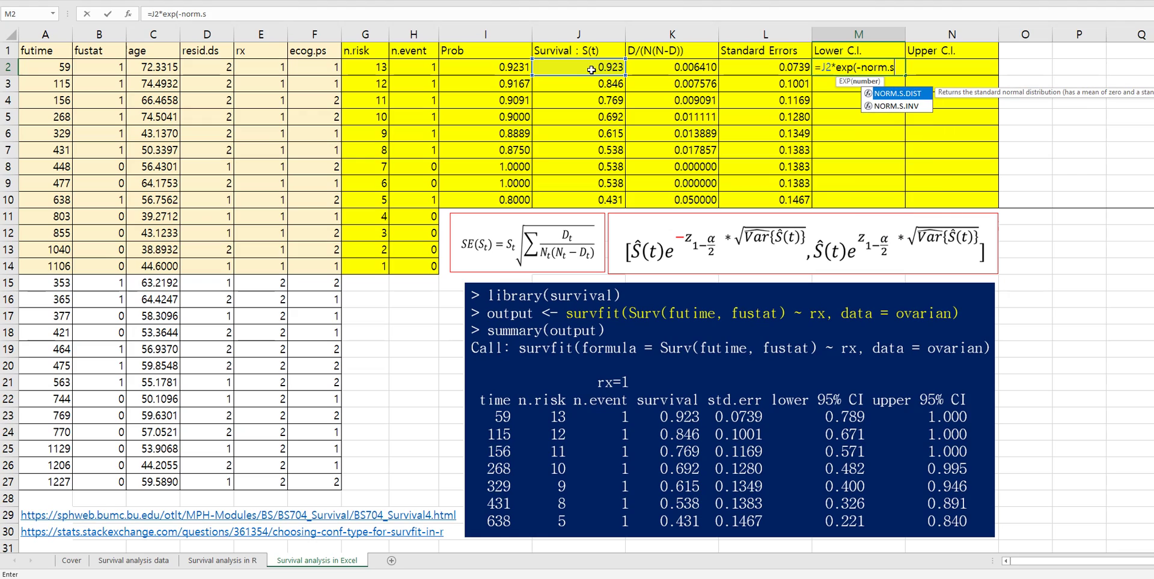
type(".dist(")
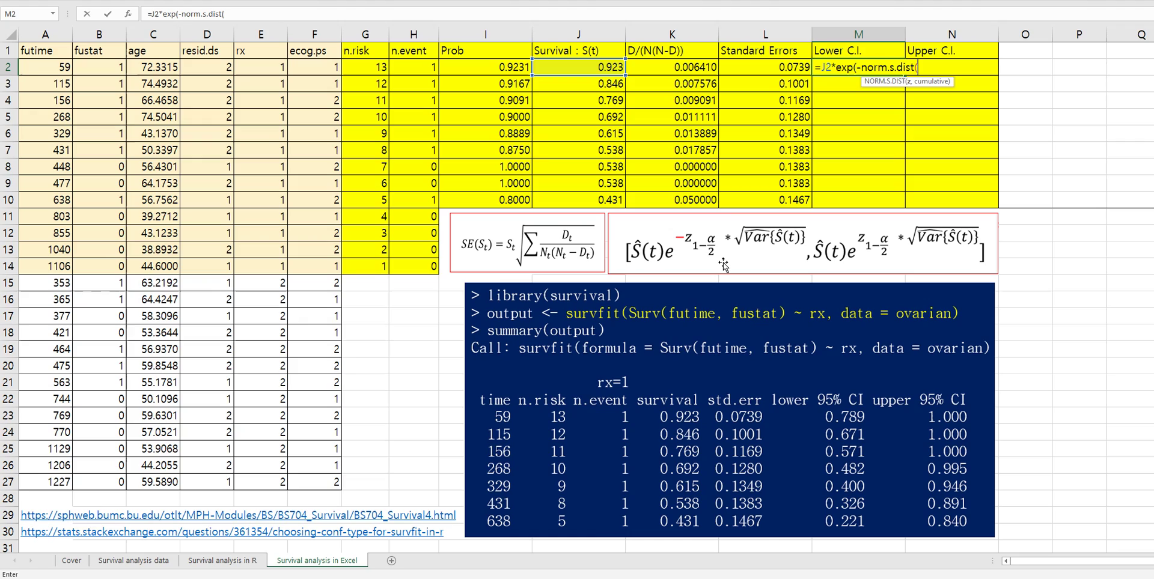
type("0")
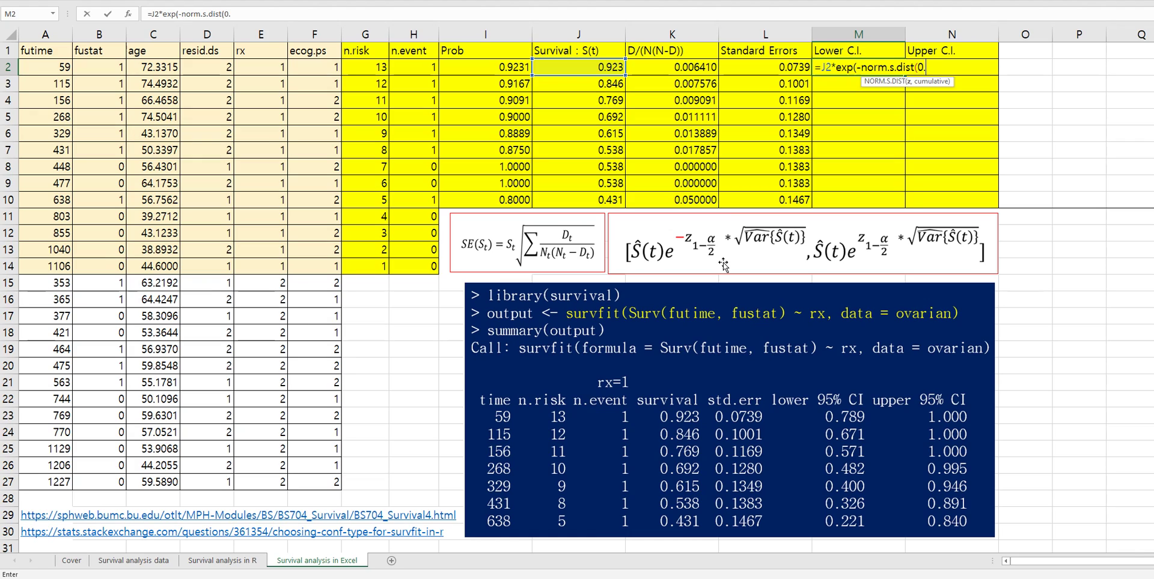
type(".975)")
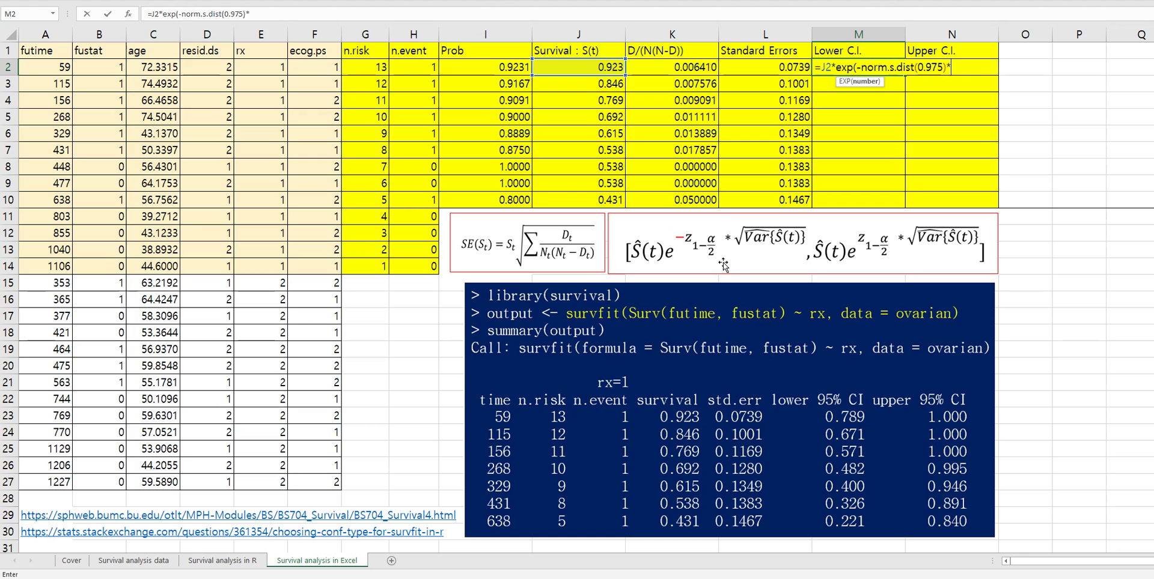
Extend the M2 formula with *sqrt(sum(K2:K2)), removing the duplicated k2 from the range.
type("*sqrt")
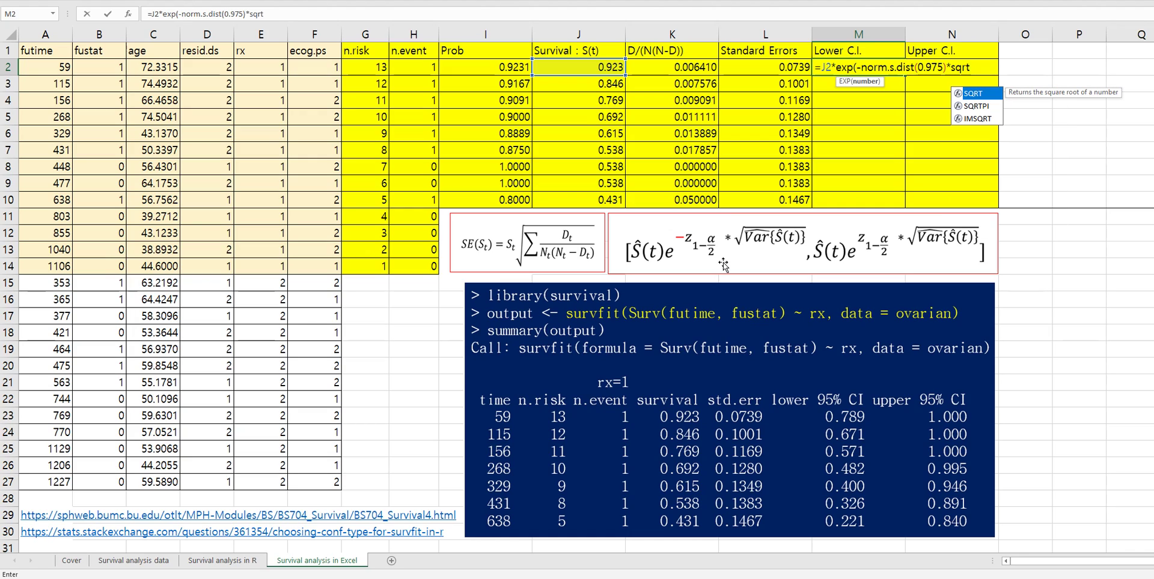
type("(")
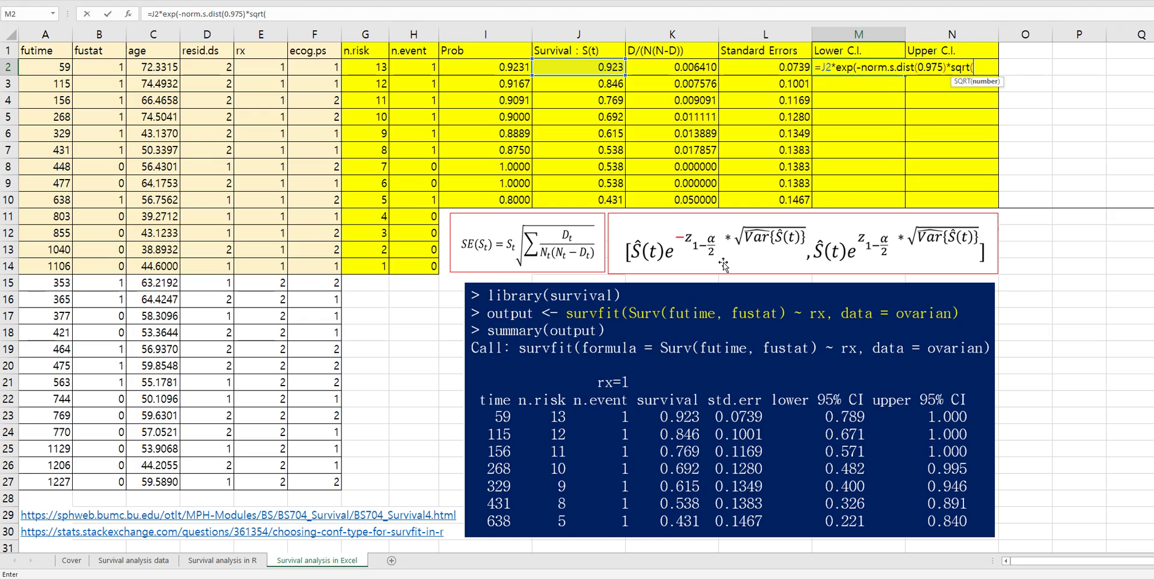
left_click(670, 67)
key("BackSpace")
key("BackSpace")
type("sum(")
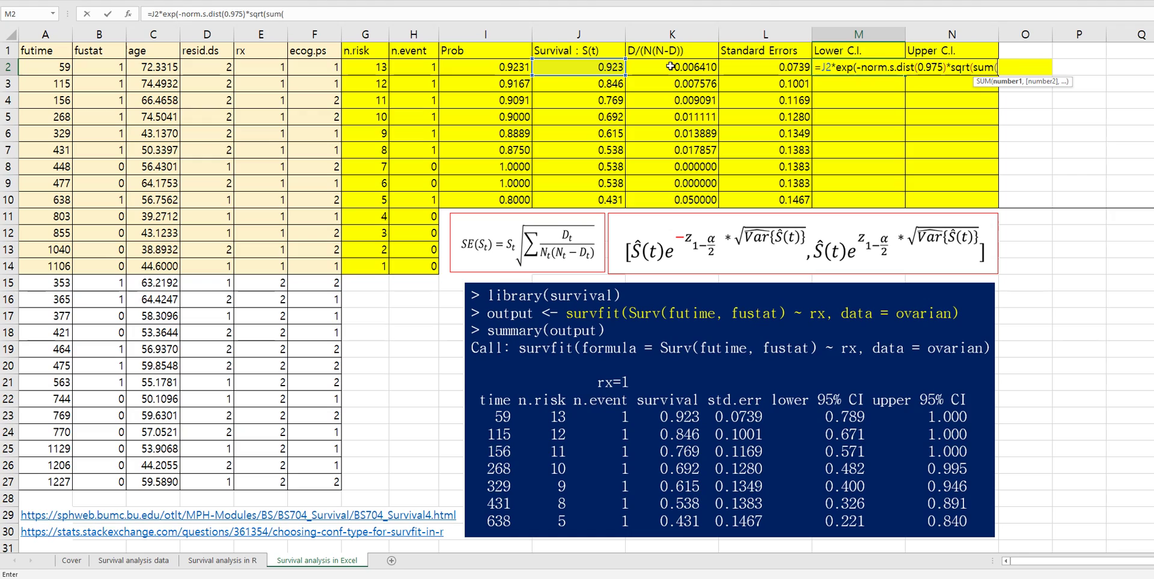
left_click(670, 67)
type(":K2")
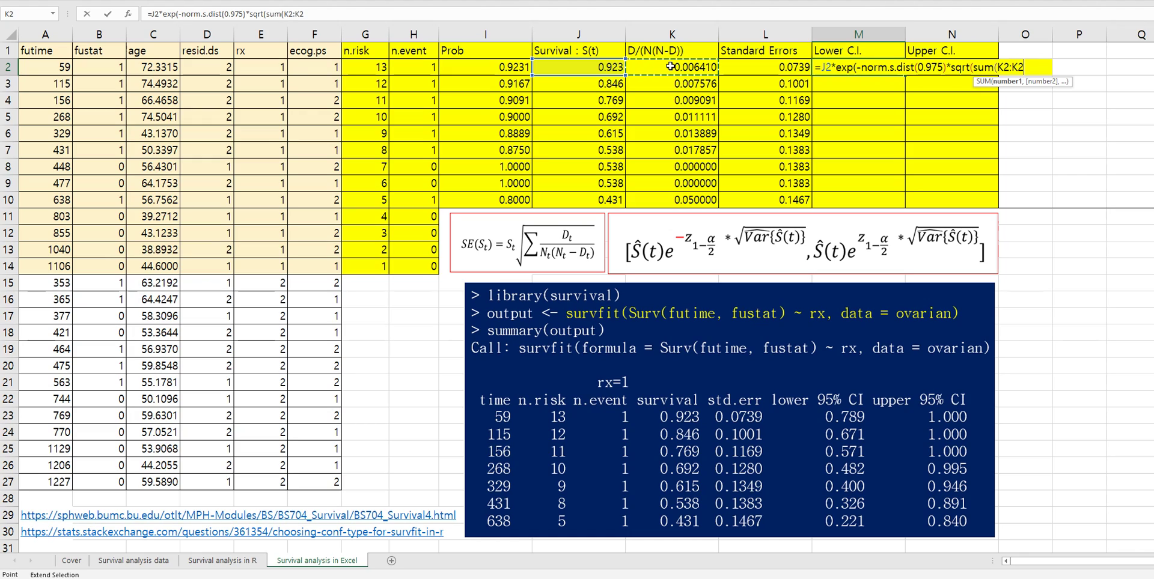
type("k2))")
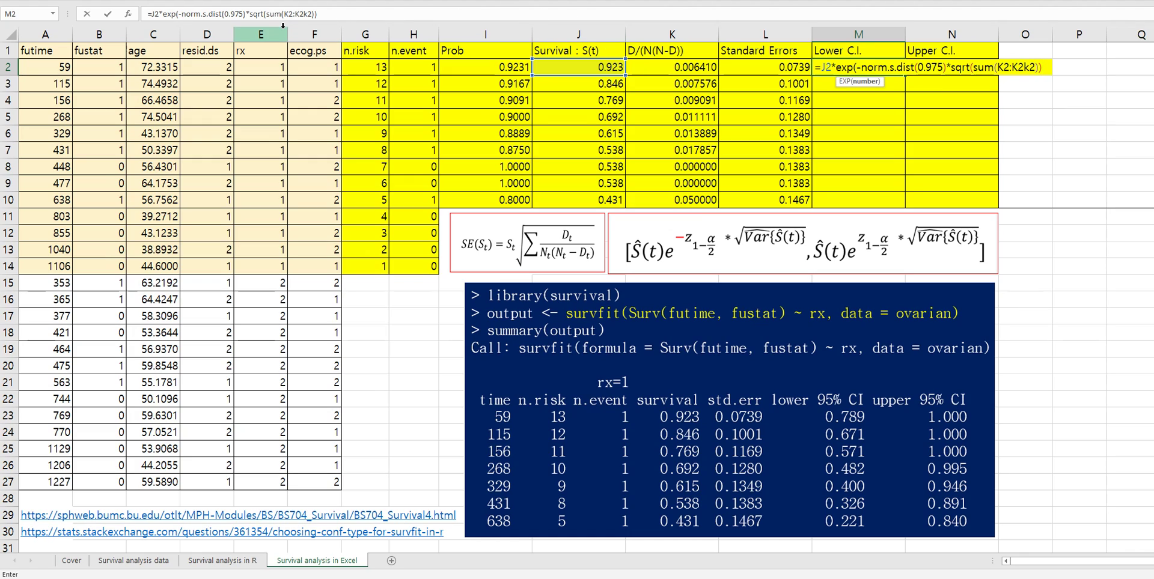
left_click(305, 13)
left_click(304, 13)
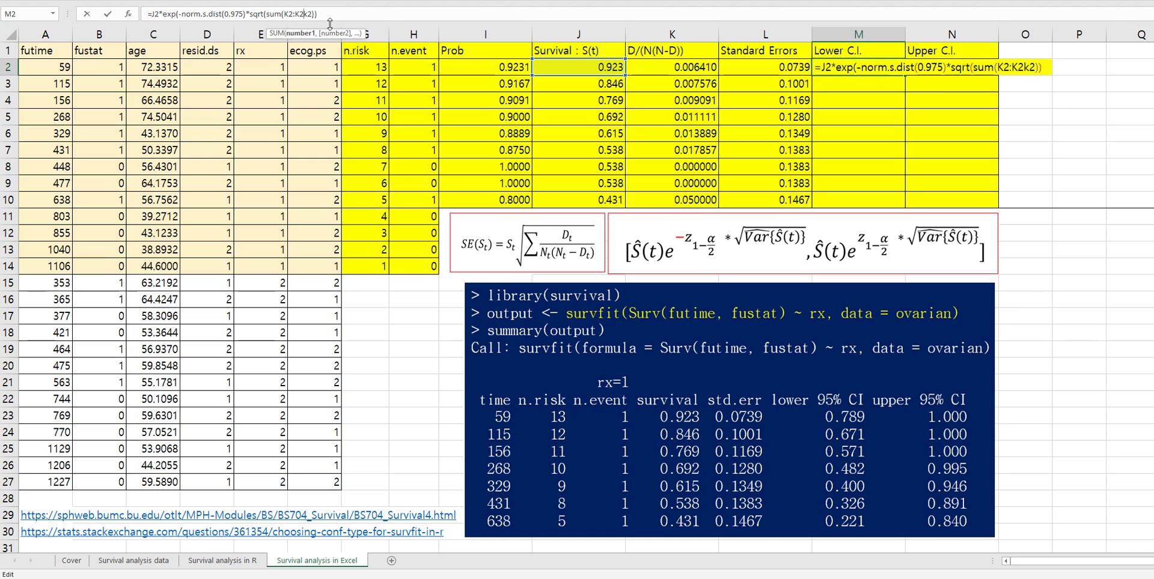
key("Delete")
key("Delete")
Make the first K2 in the M2 sum absolute as $K$2, add the missing closing parenthesis and try to commit the formula.
key("F4")
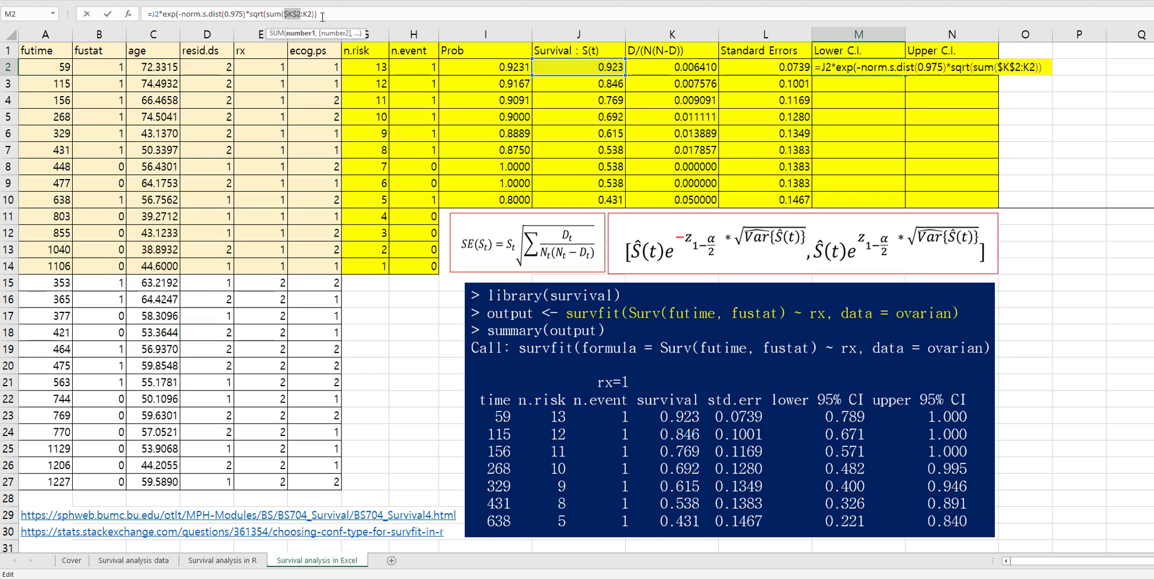
key("Return")
key("Return")
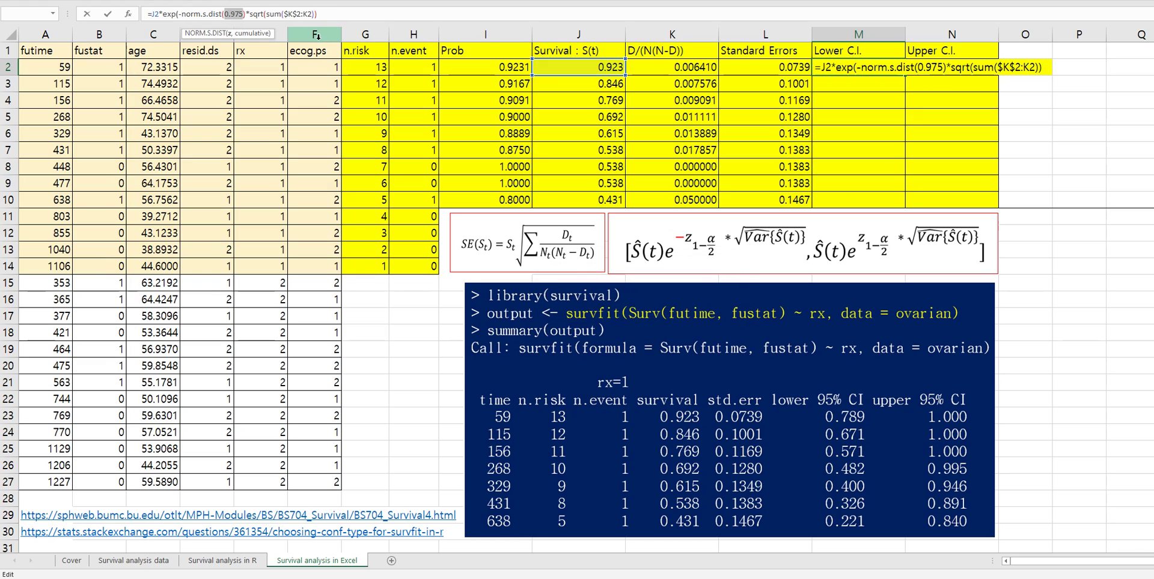
left_click(214, 14)
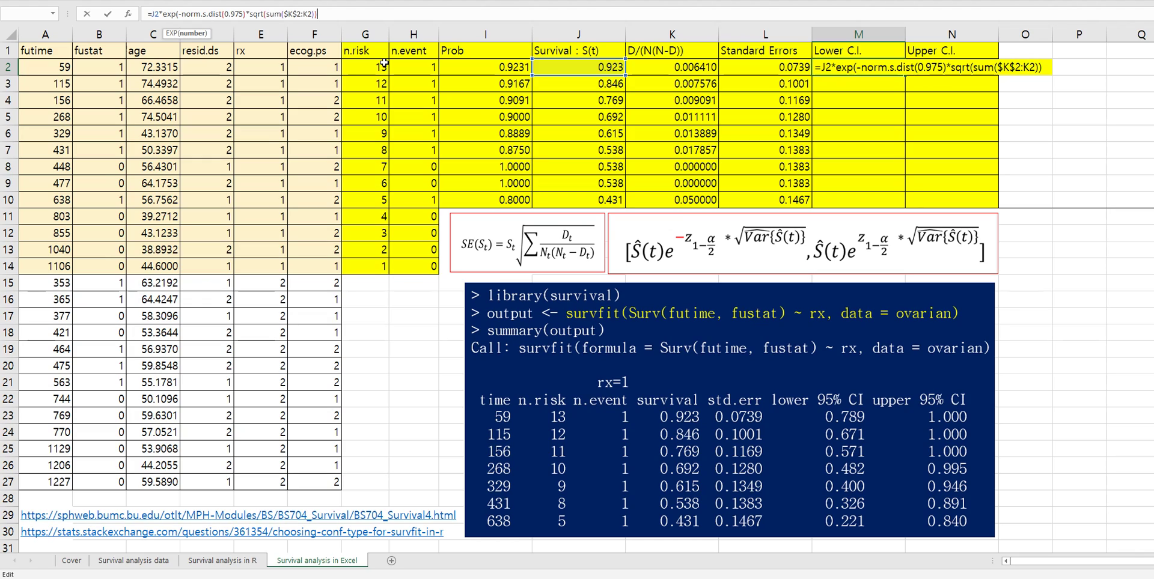
key("Return")
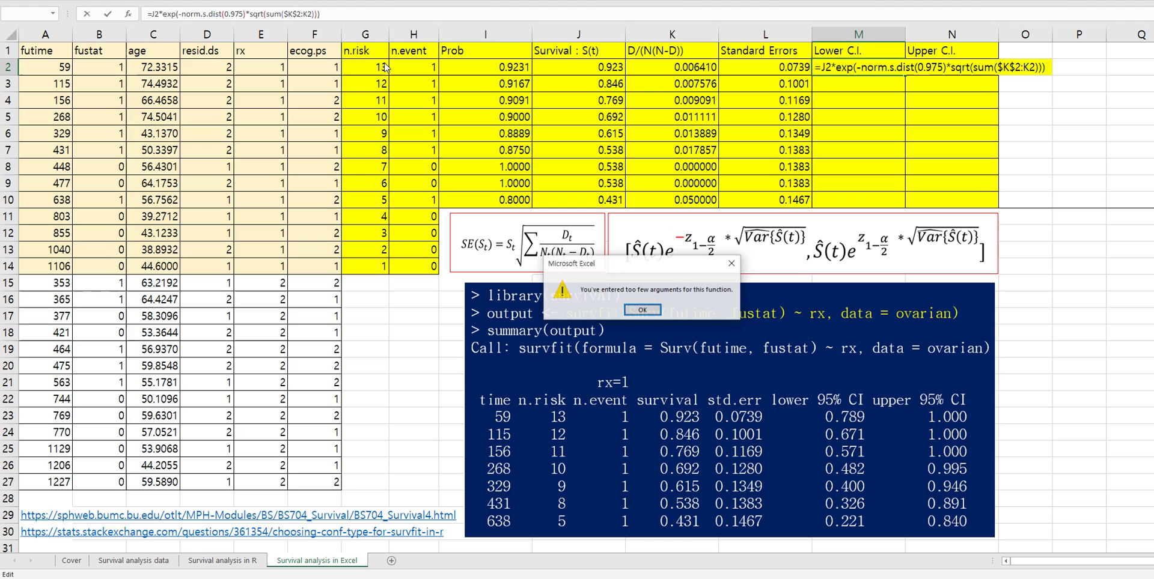
key("Return")
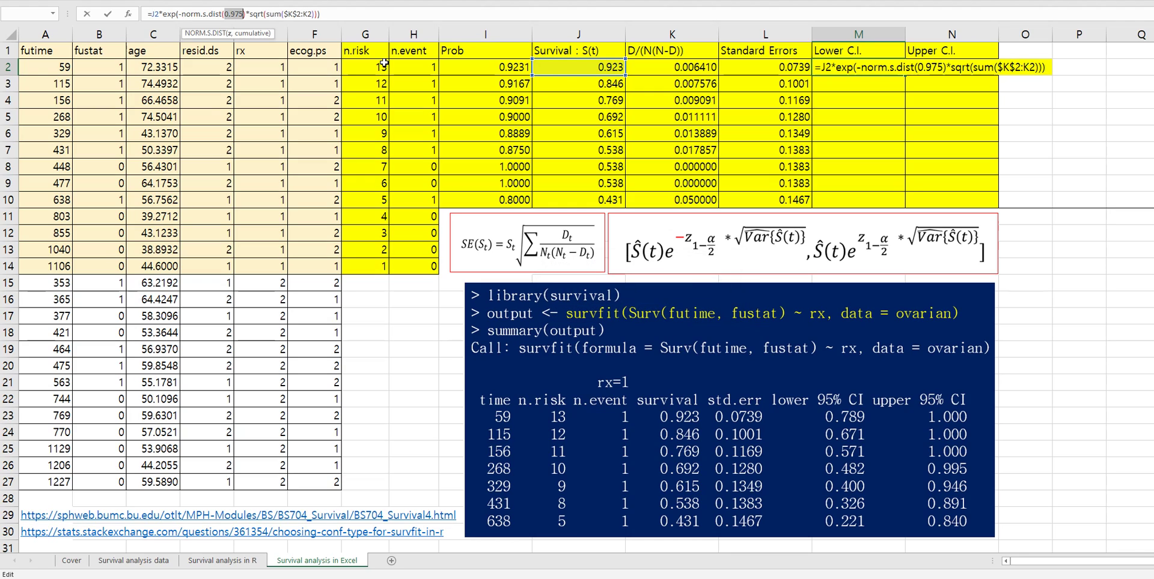
Replace norm.s.dist with norm.s.inv in the M2 formula and commit it.
key("Left")
key("Left")
key("Left")
key("Left")
key("Left")
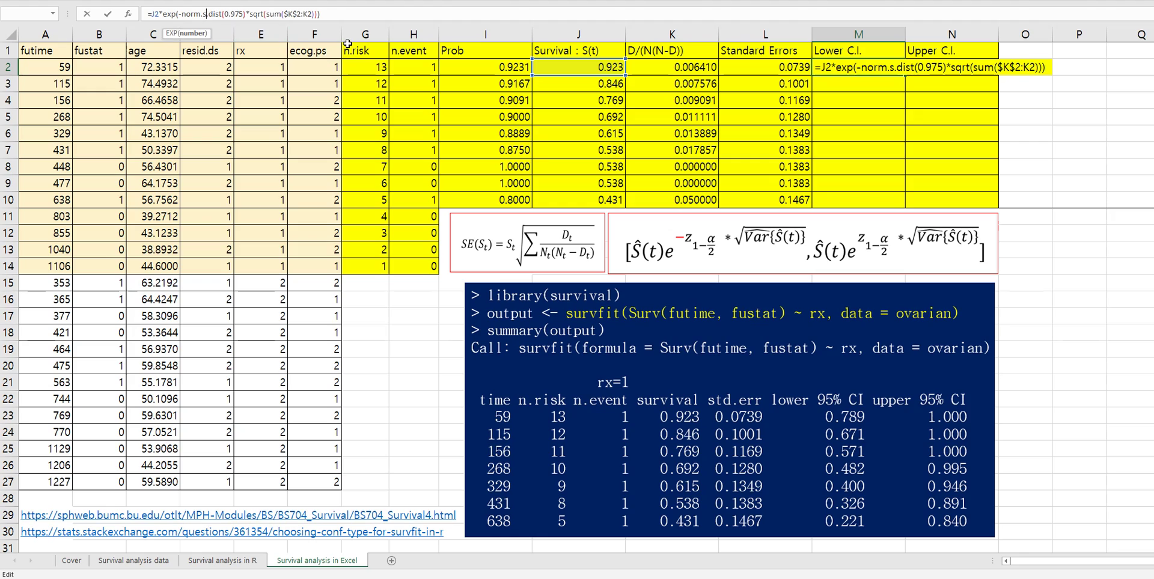
type("in")
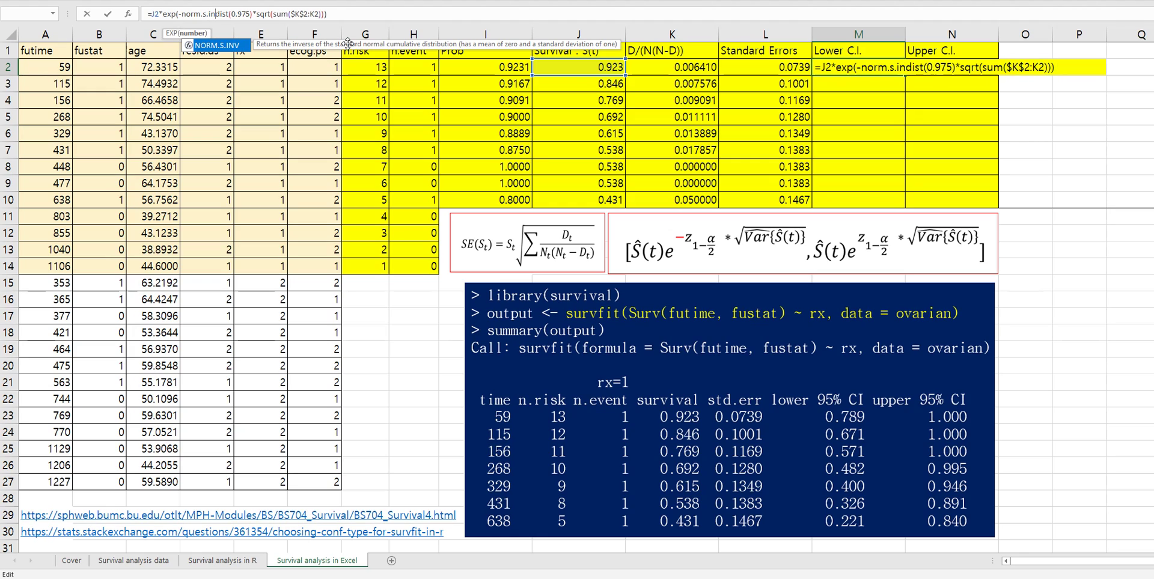
type("v")
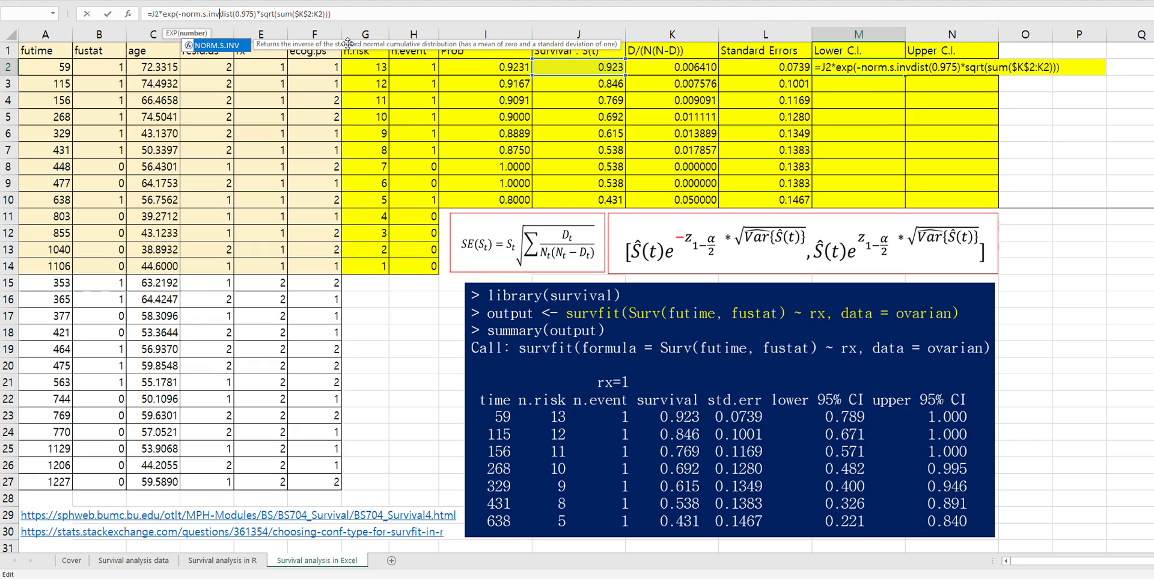
key("Delete")
key("Delete")
key("Delete")
key("Delete")
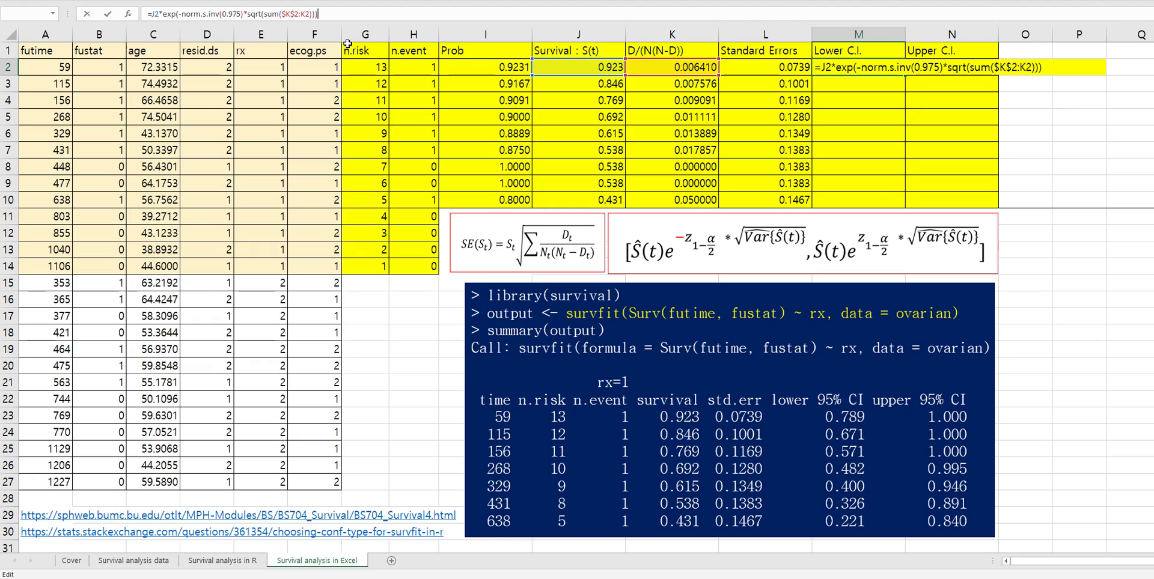
key("ctrl+Return")
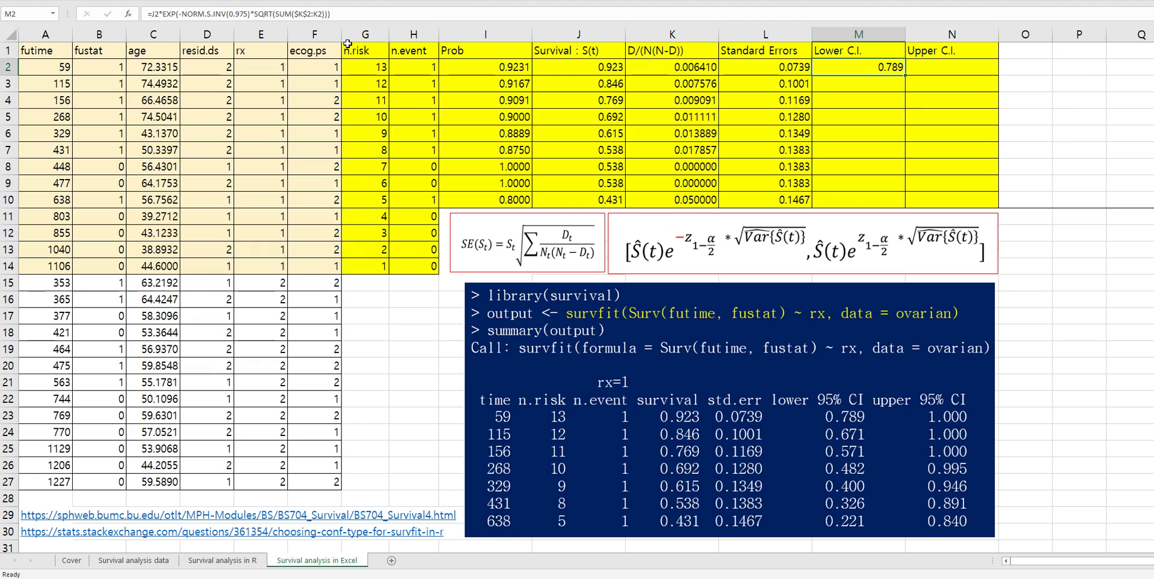
key("ctrl+c")
left_click_drag(900, 68, 879, 194)
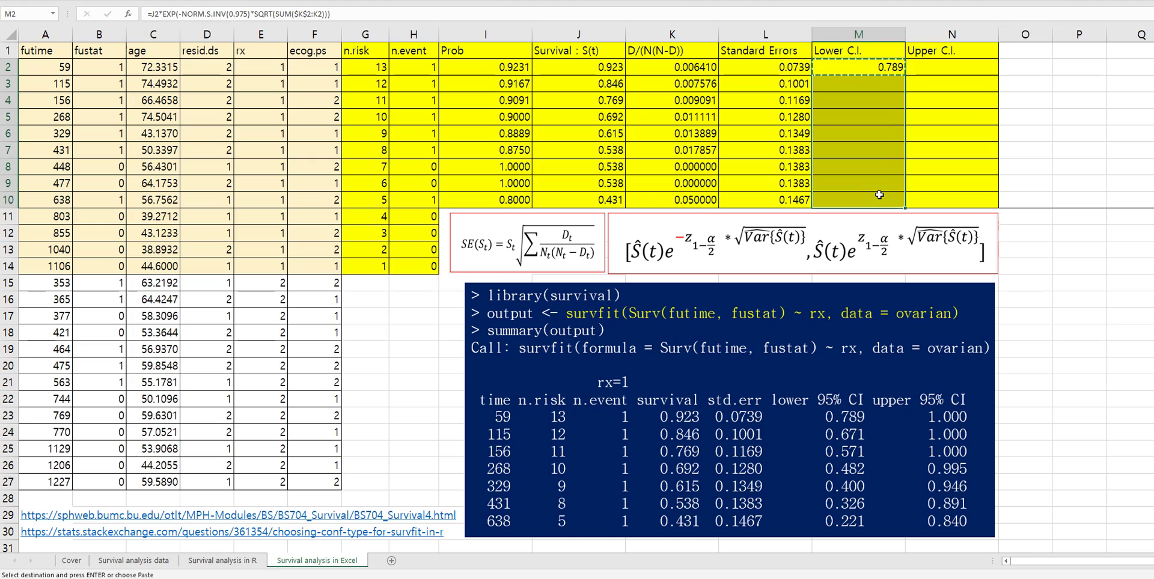
type("1")
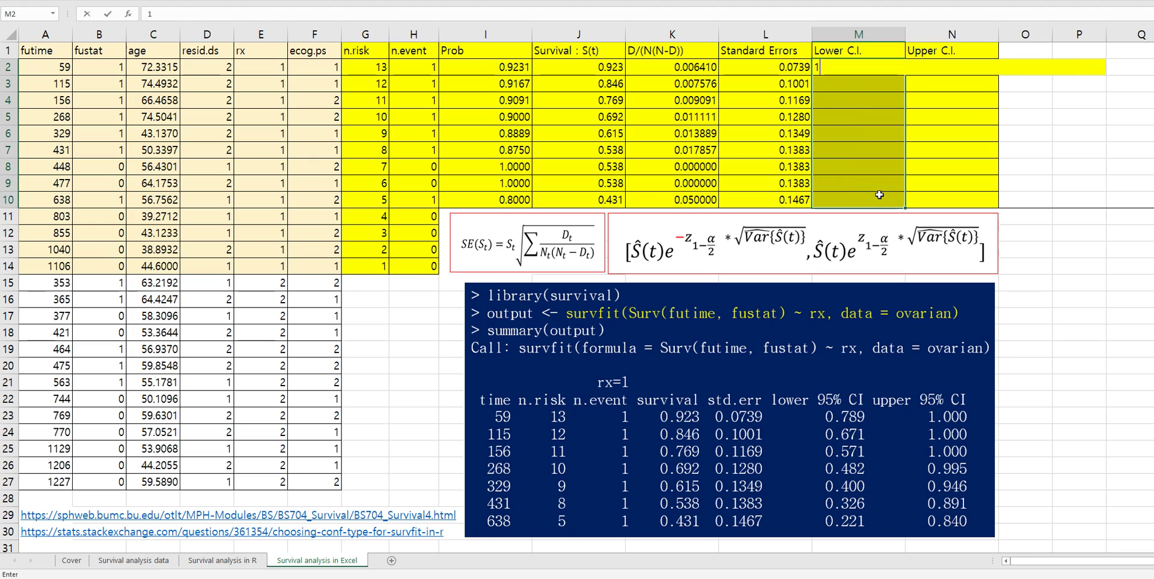
key("Escape")
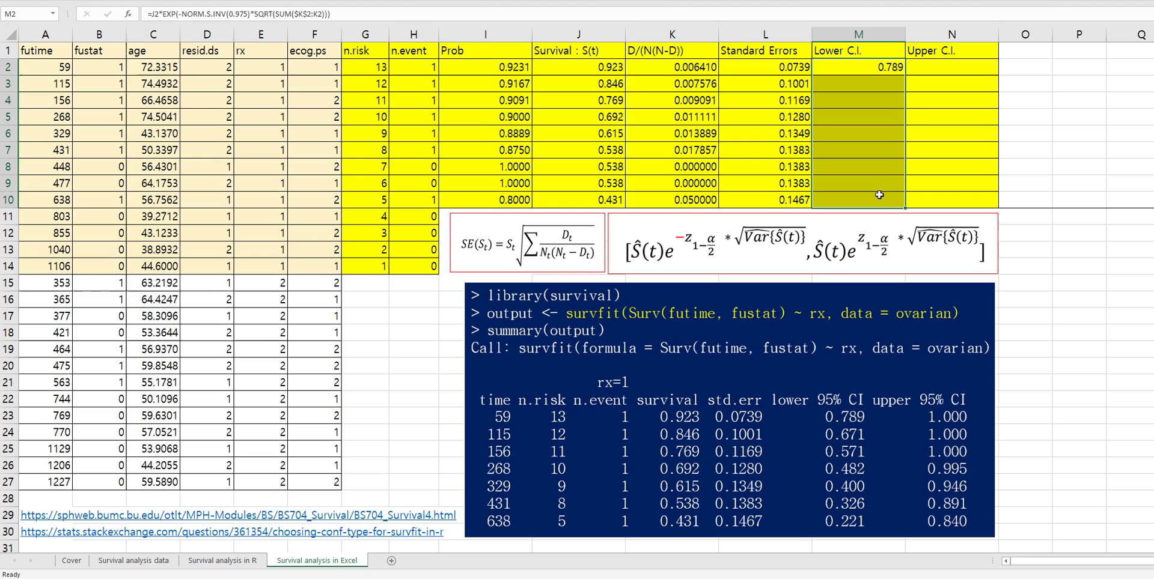
Copy only the lower confidence limit formula from M2 down through M10 and check the copied formula in M7.
key("shift+ctrl+Up")
key("ctrl+c")
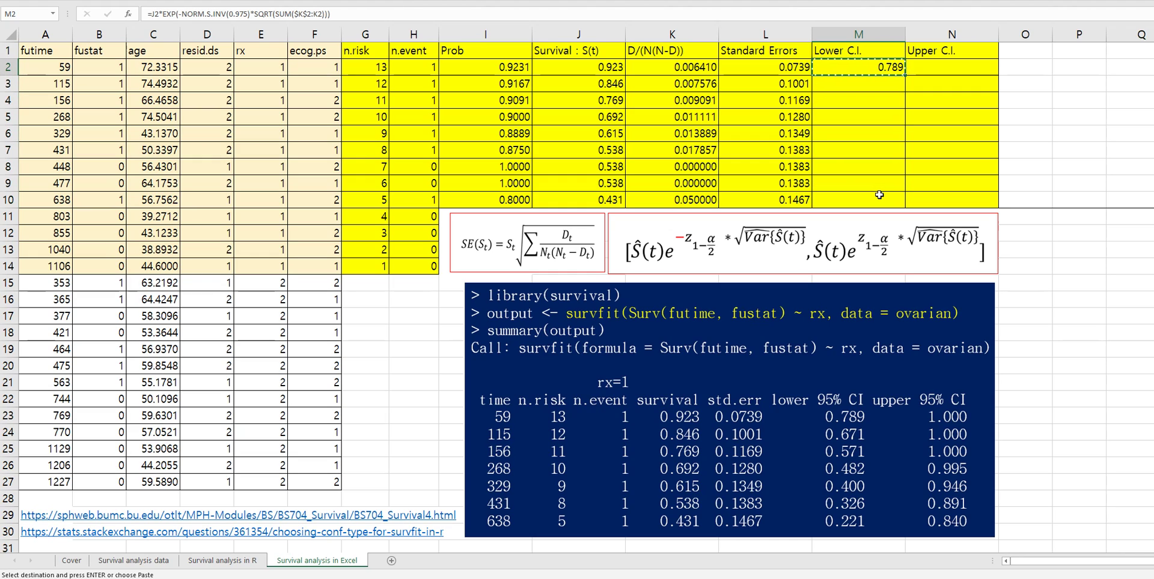
left_click(878, 194, "shift")
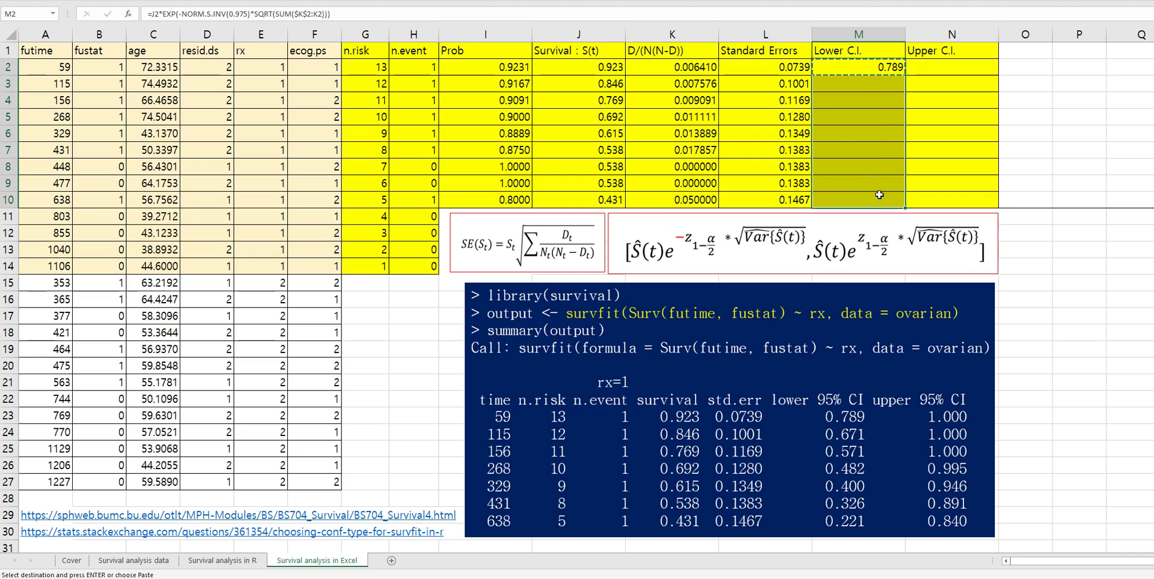
key("ctrl+alt+v")
key("f")
key("Return")
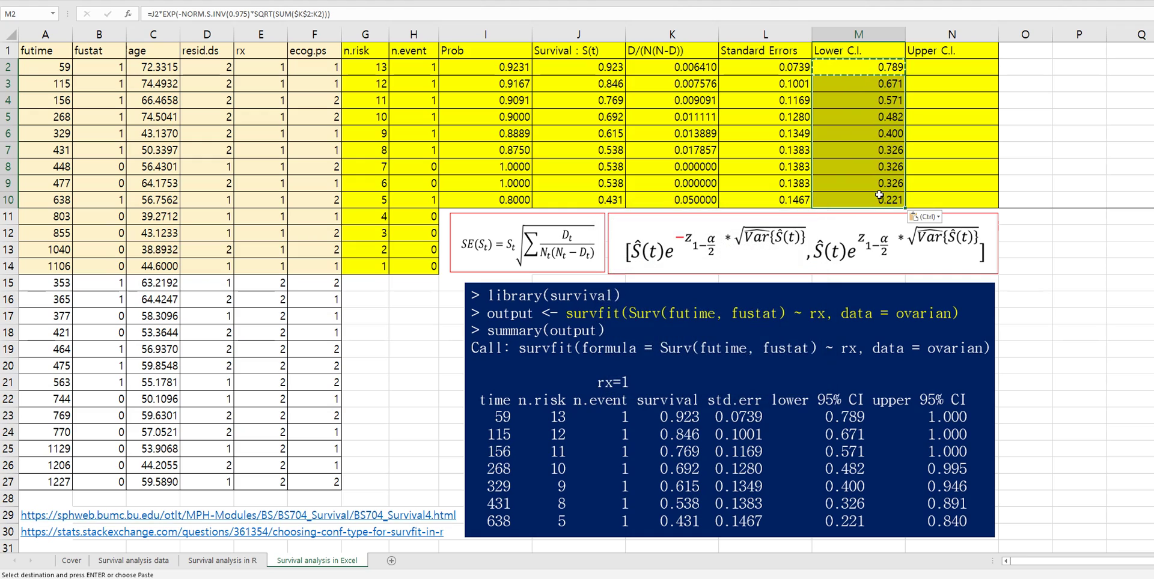
key("Escape")
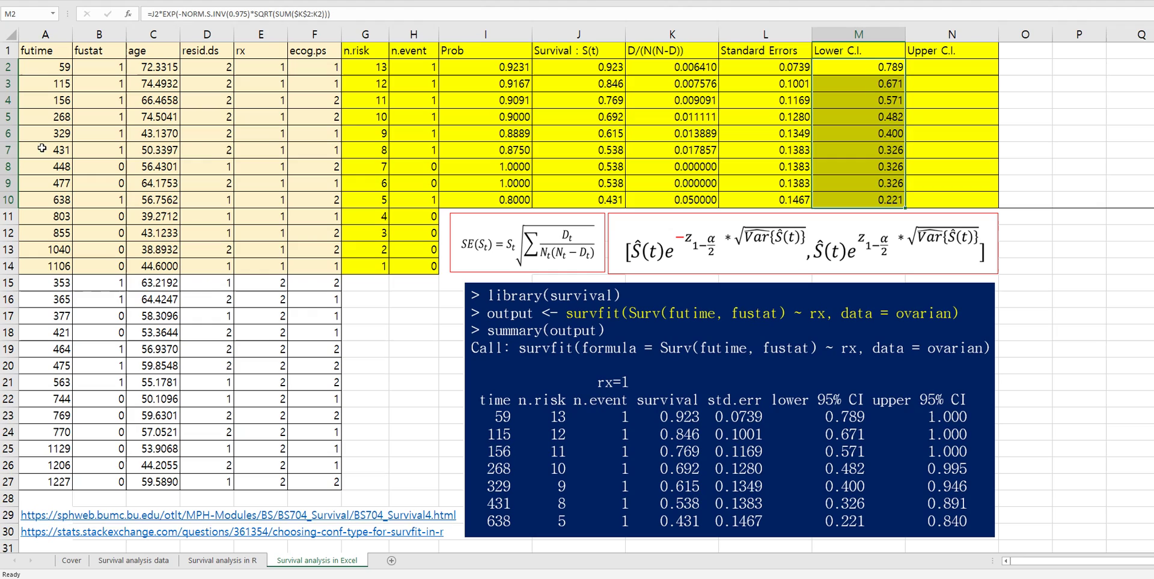
left_click(8, 149)
left_click(867, 151)
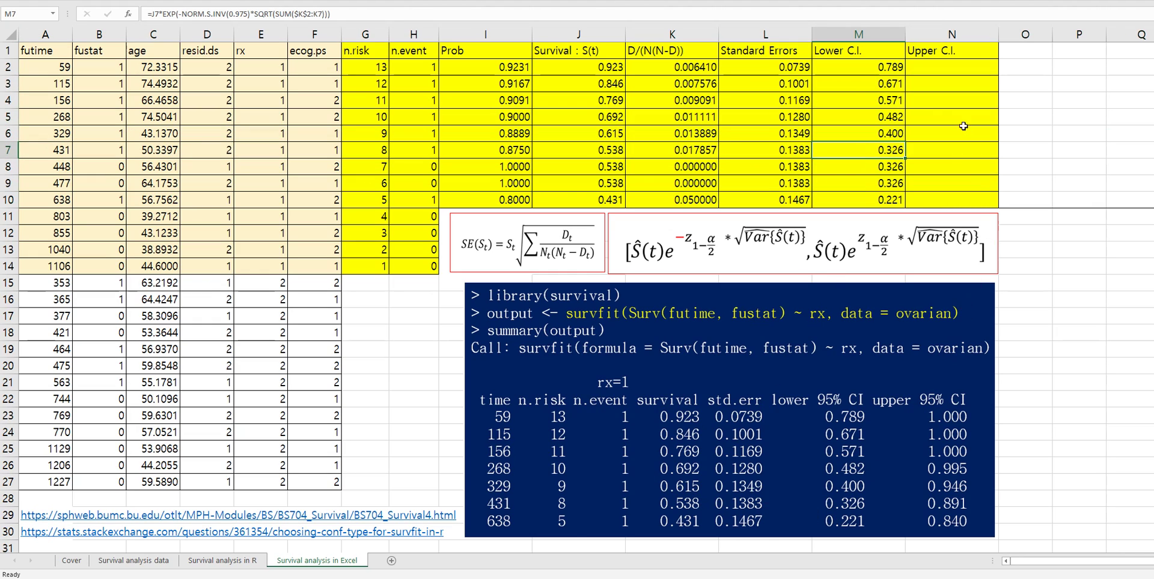
Reuse the lower confidence limit formula from M2, with its references unchanged, as the starting formula in N2 under Upper C.I.
left_click(917, 68)
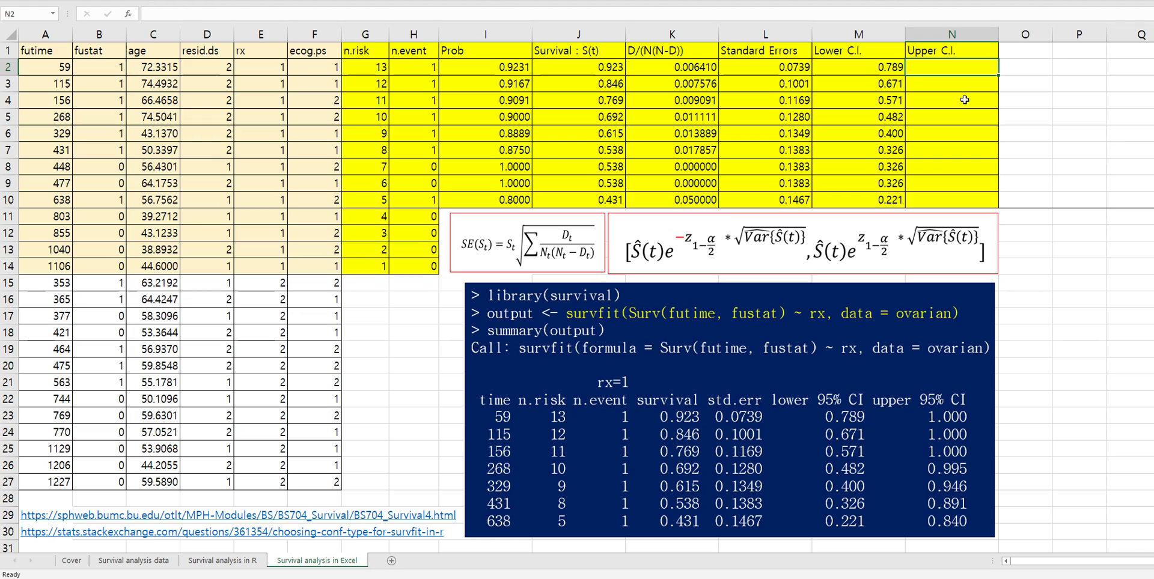
left_click(853, 63)
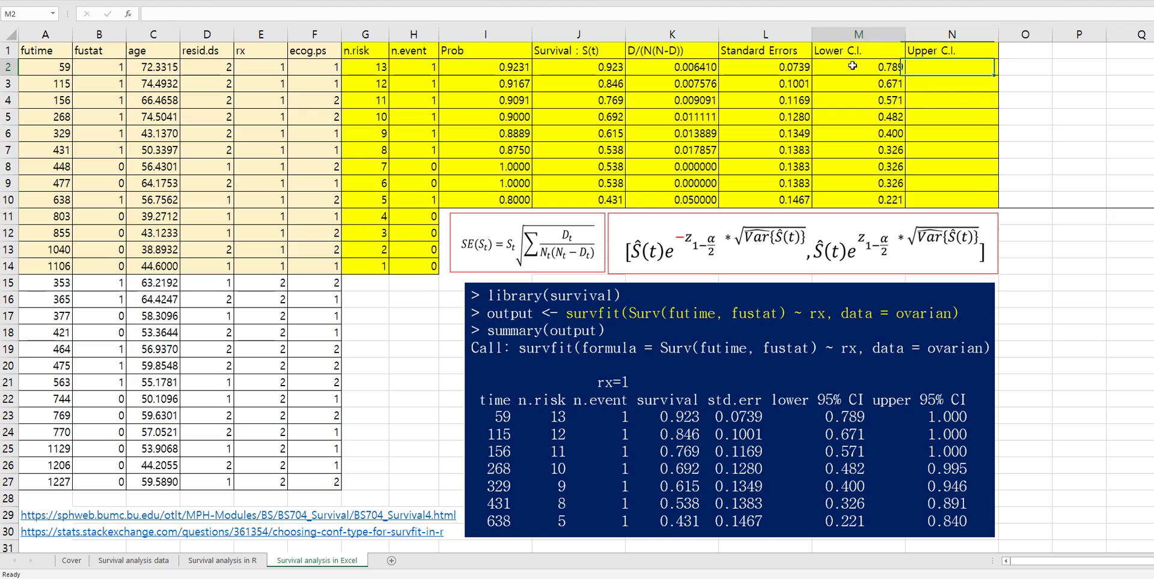
left_click_drag(330, 14, 151, 5)
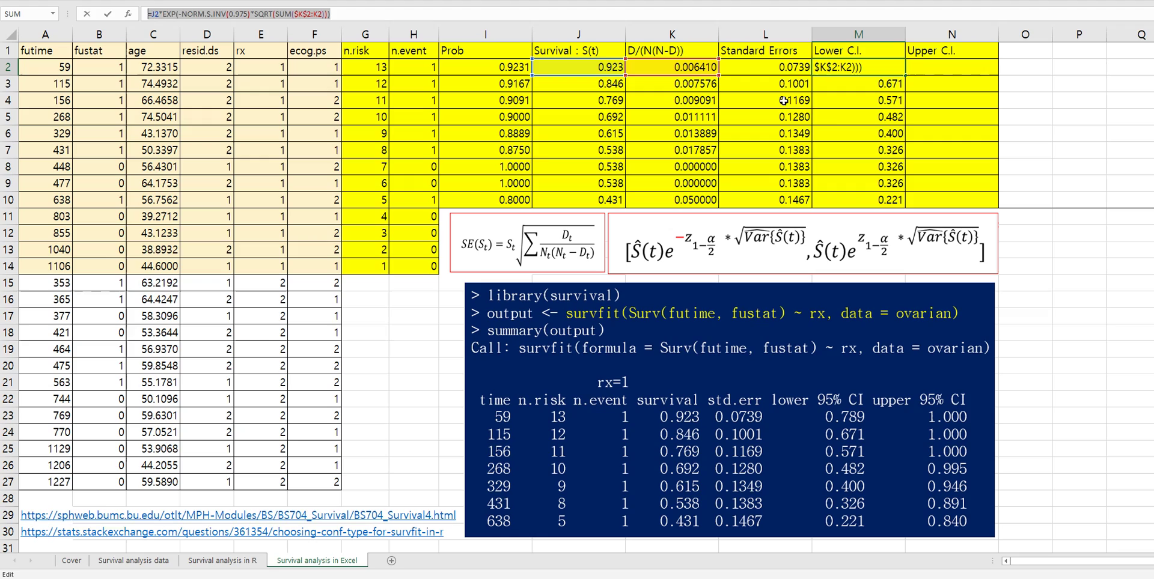
key("Escape")
left_click(943, 68)
left_click(425, 16)
type("=")
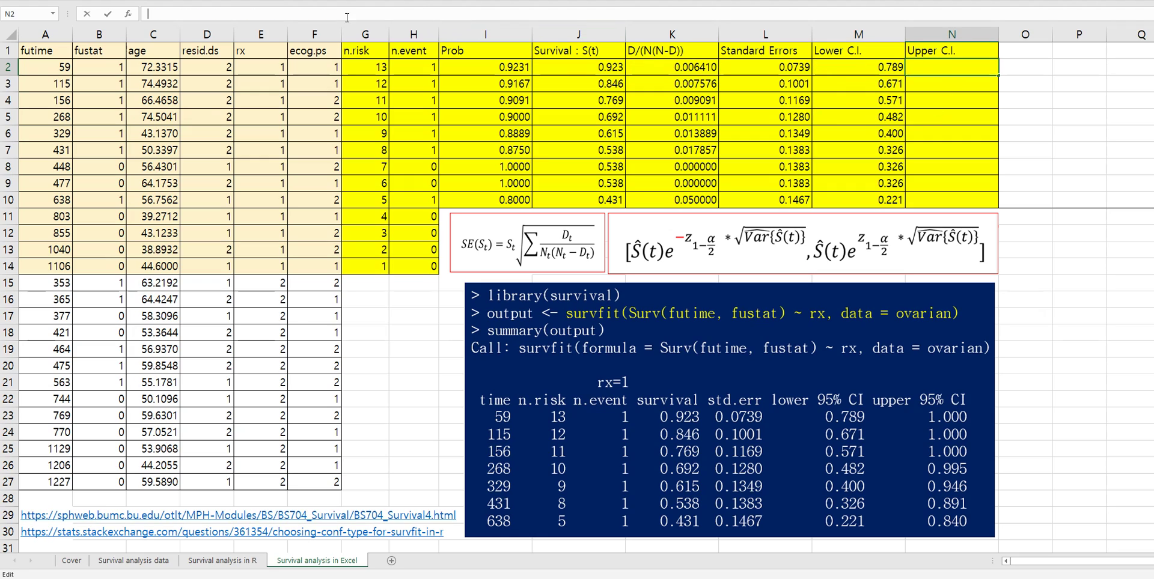
key("ctrl+v")
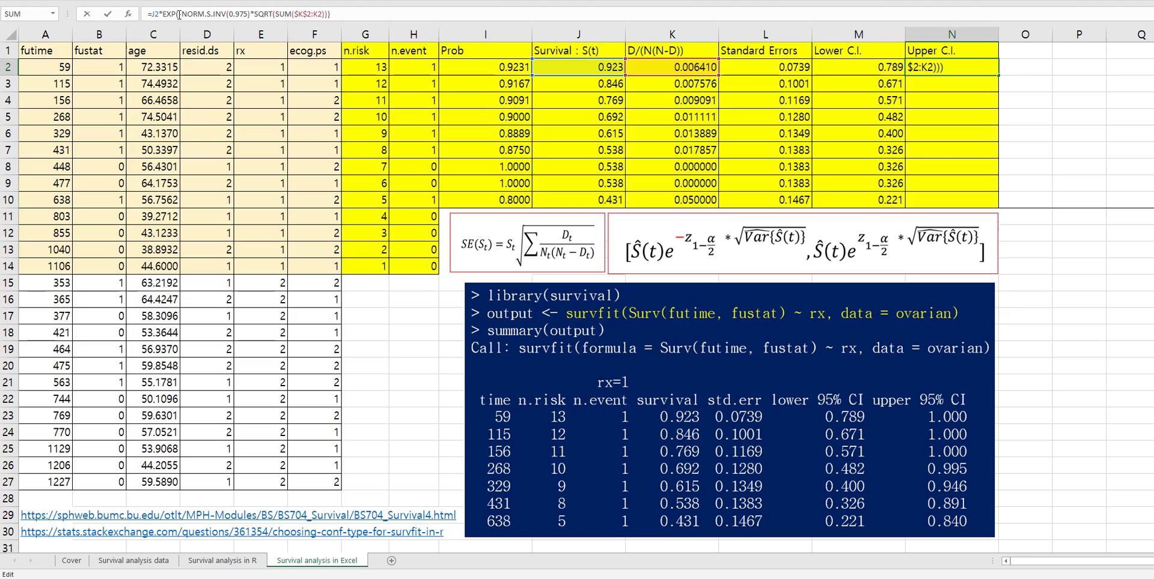
Remove the minus sign before NORM.S.INV in the N2 formula and commit it.
left_click(179, 15)
key("Delete")
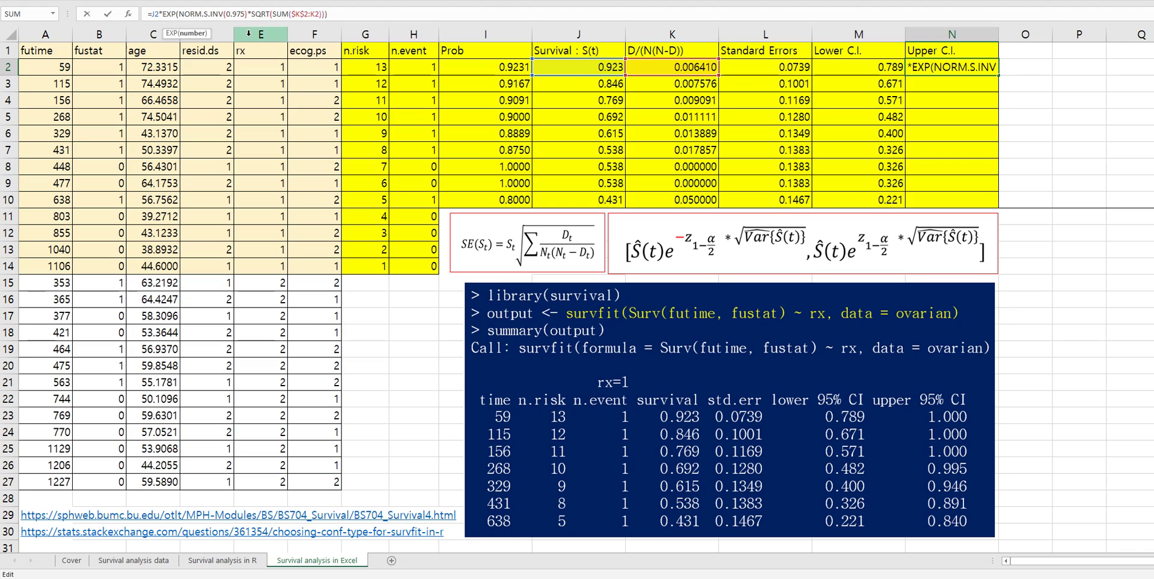
key("Return")
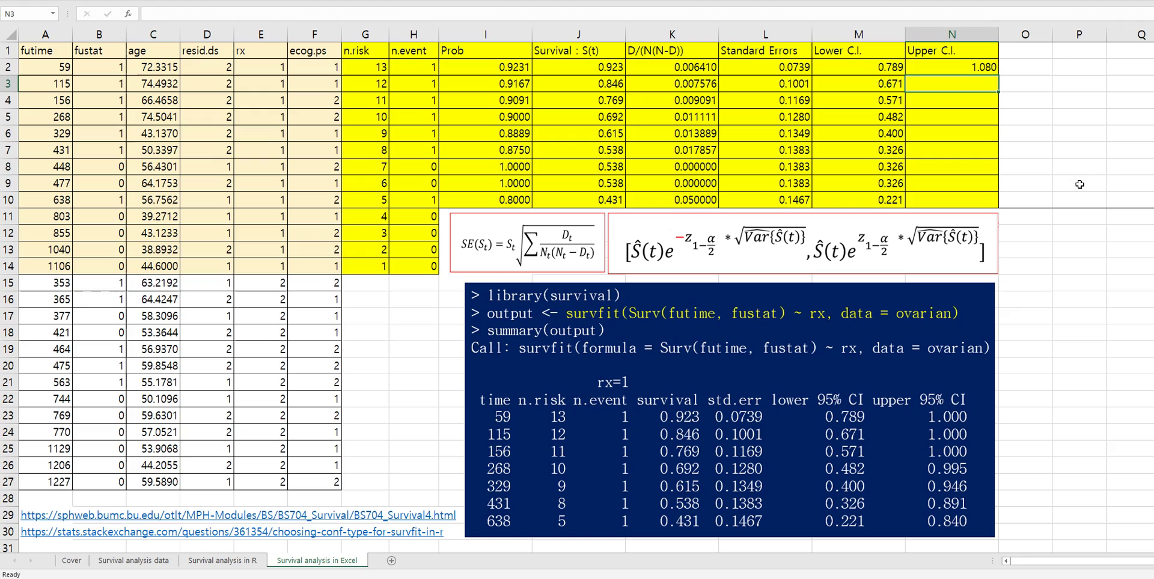
Copy the N2 expression without its equals sign and insert if( in front of it.
left_click(975, 71)
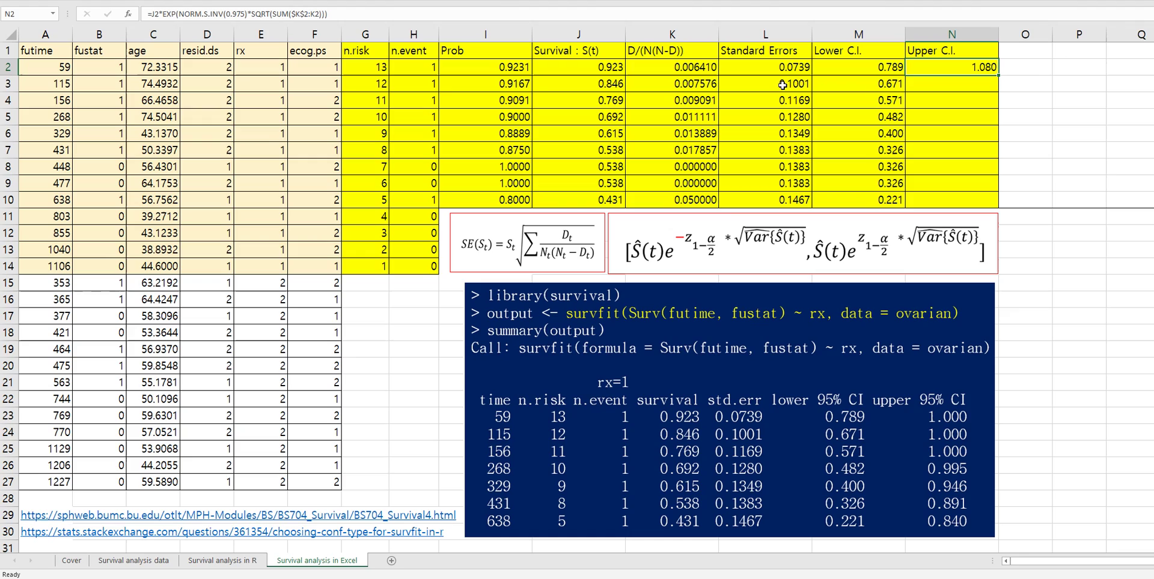
left_click_drag(328, 13, 152, 19)
key("ctrl+c")
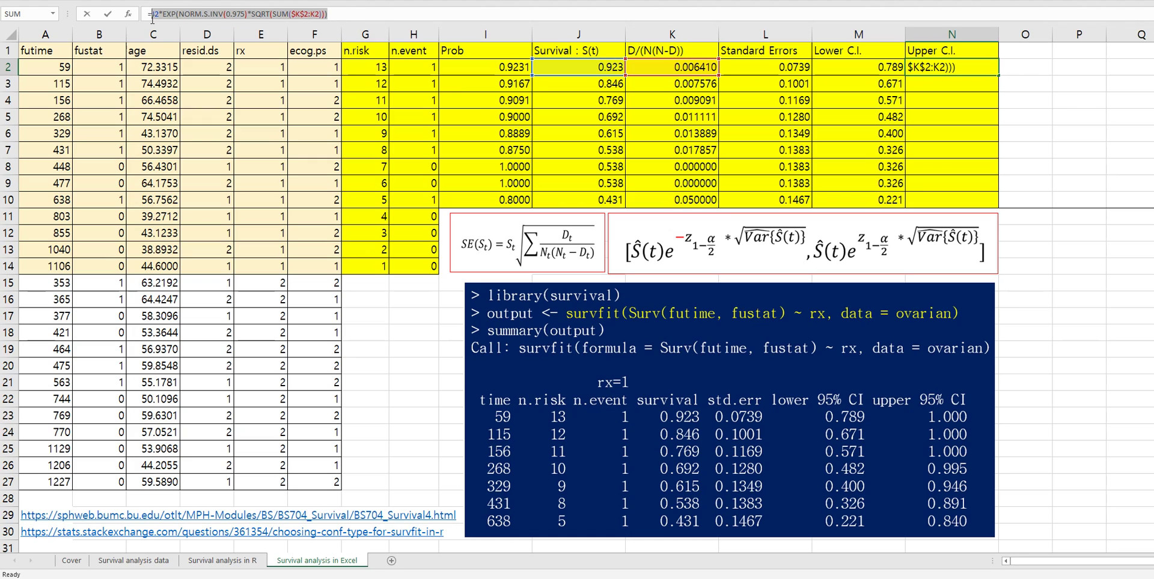
left_click(151, 14)
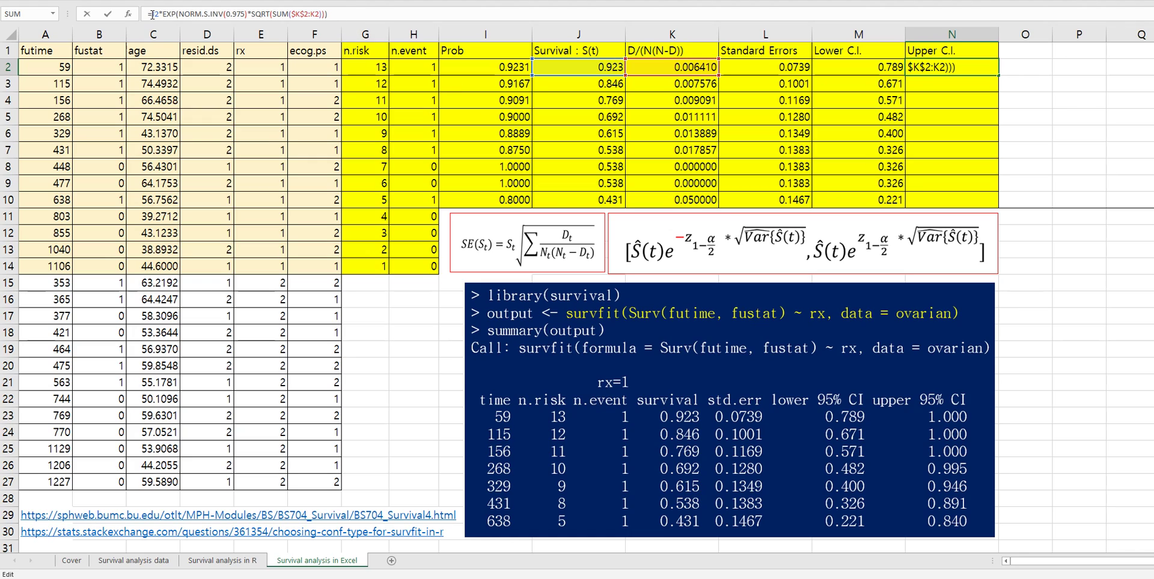
type("if(")
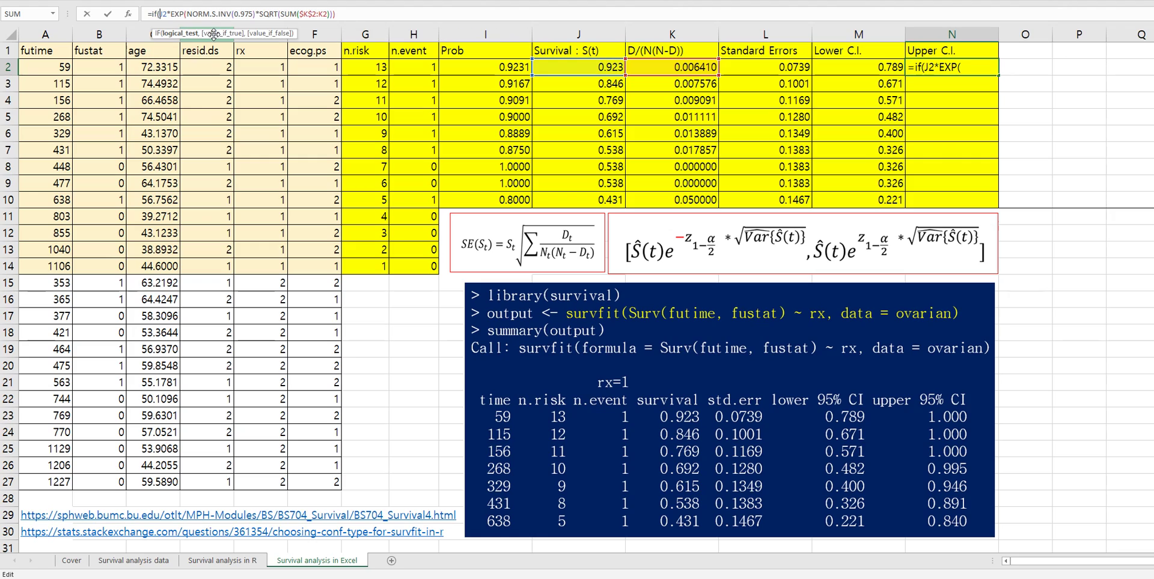
Complete the N2 IF with the test >1, the value 1 if true and the copied expression if false, and commit it.
left_click(383, 14)
type(">")
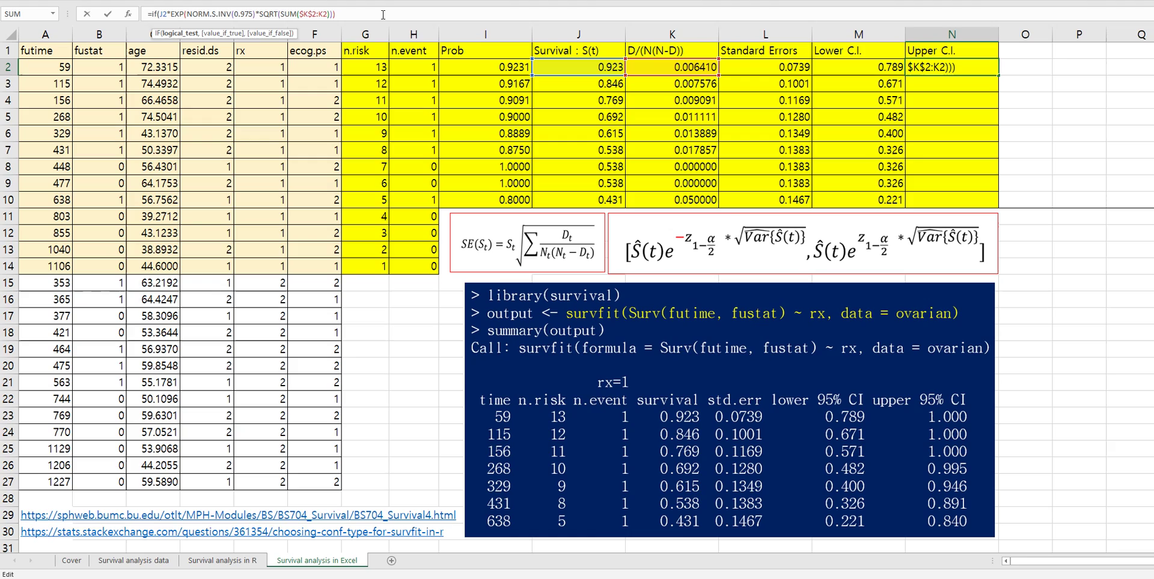
type("1,")
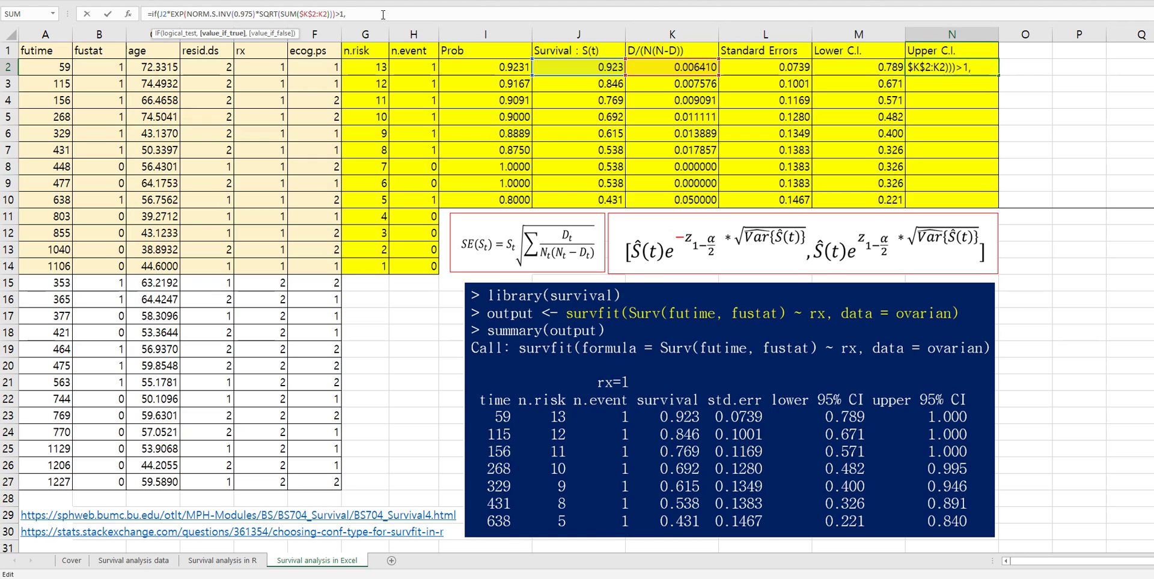
type("1,")
key("ctrl+v")
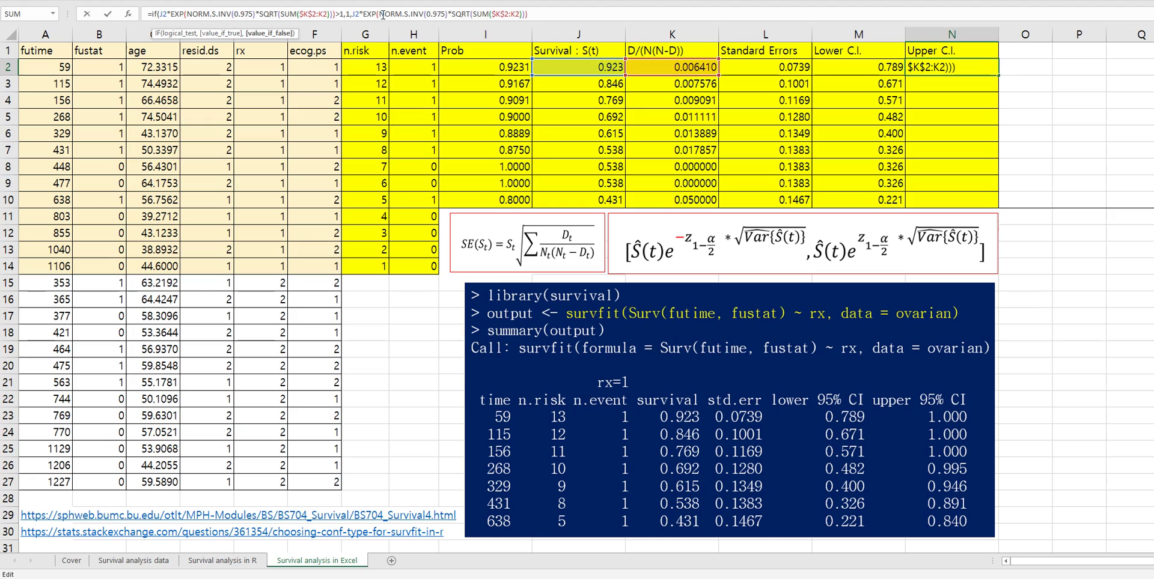
type(")")
key("ctrl+Return")
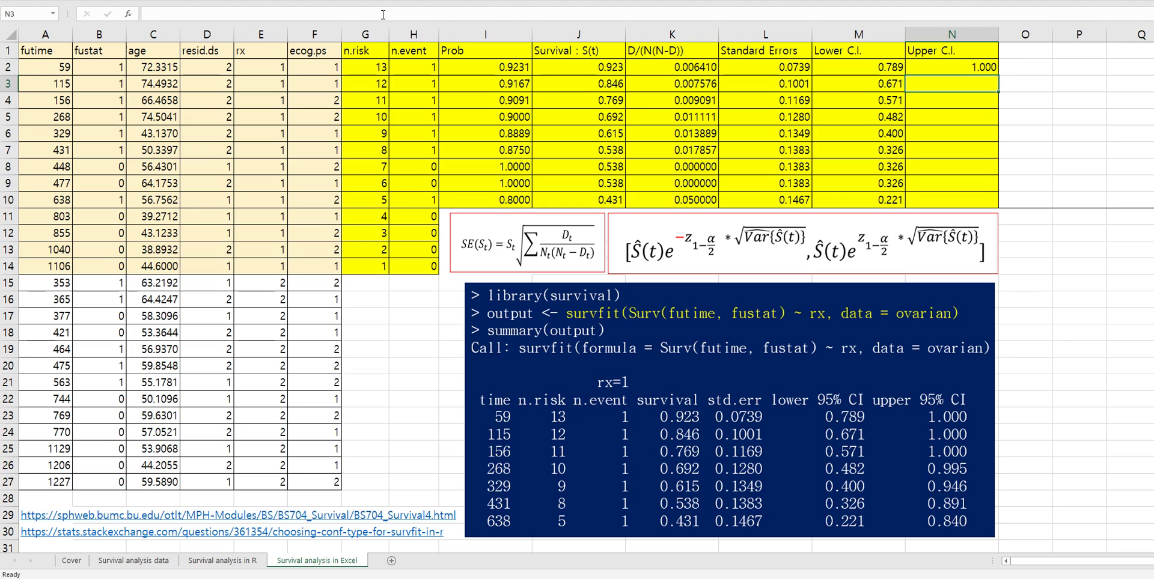
Copy only the upper confidence limit formula from N2 down through N10 and check the capped values in N2:N4.
key("ctrl+c")
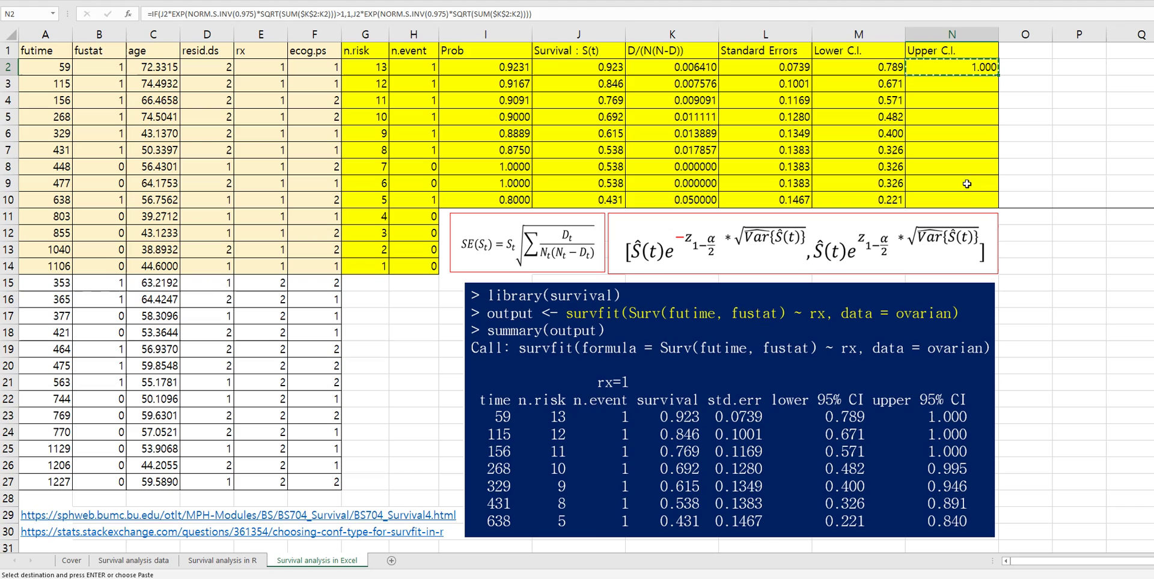
left_click_drag(961, 83, 970, 196)
key("ctrl+alt+v")
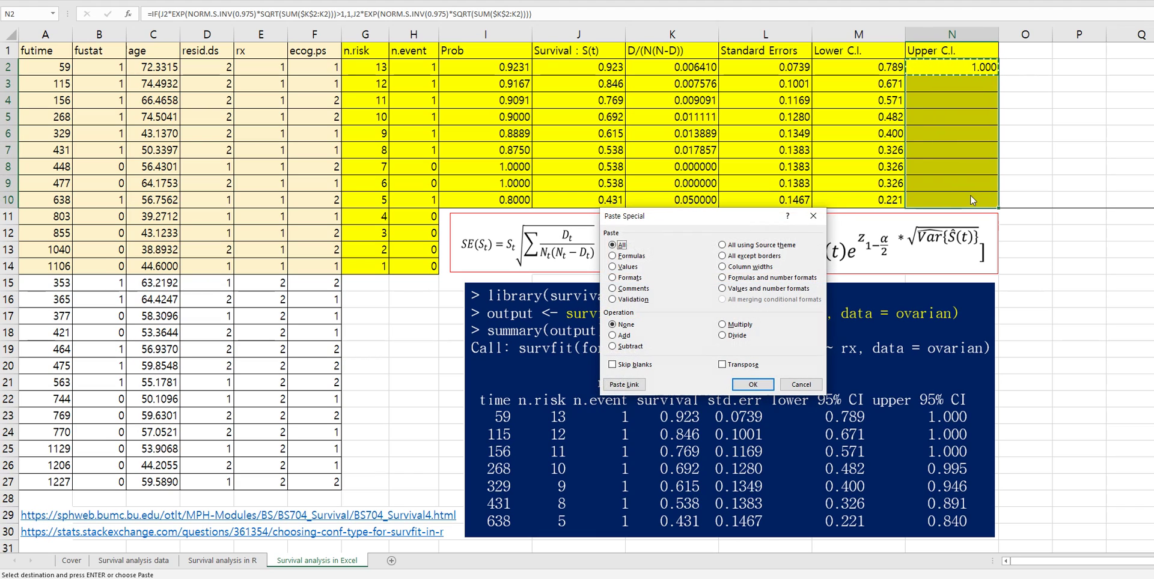
key("f")
key("Return")
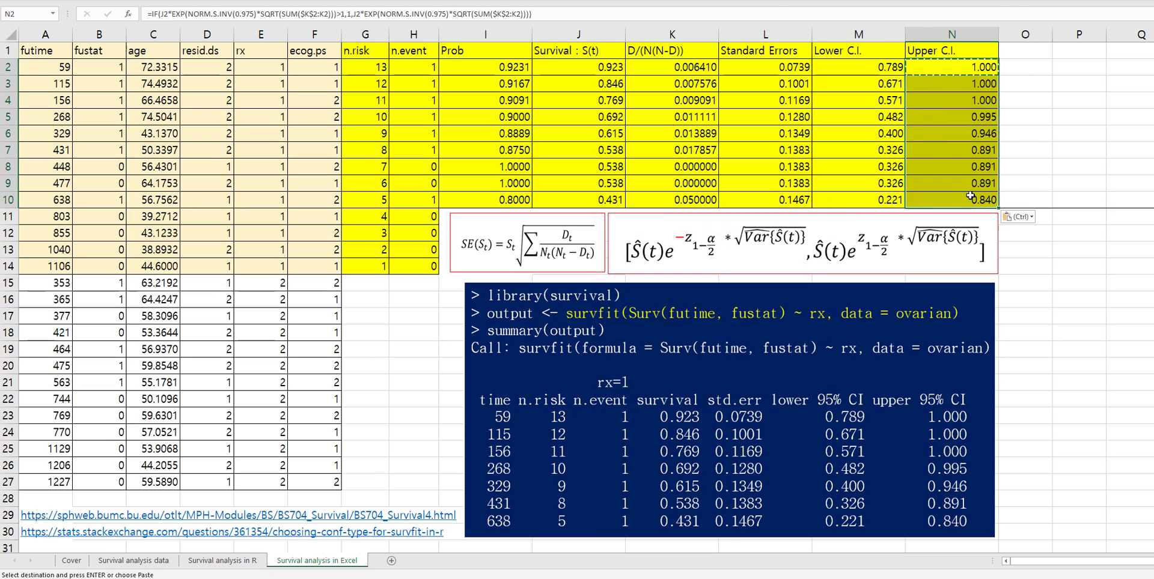
key("Escape")
left_click_drag(965, 67, 968, 100)
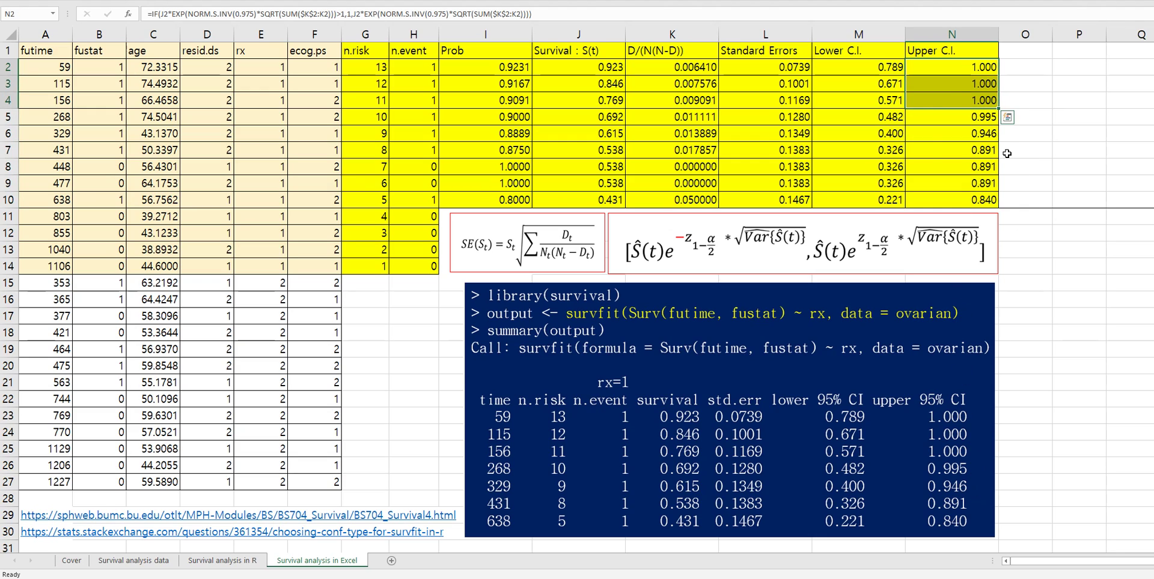
Fill rows 8 and 9, the censored observations at times 448 and 477, with orange.
left_click(8, 167)
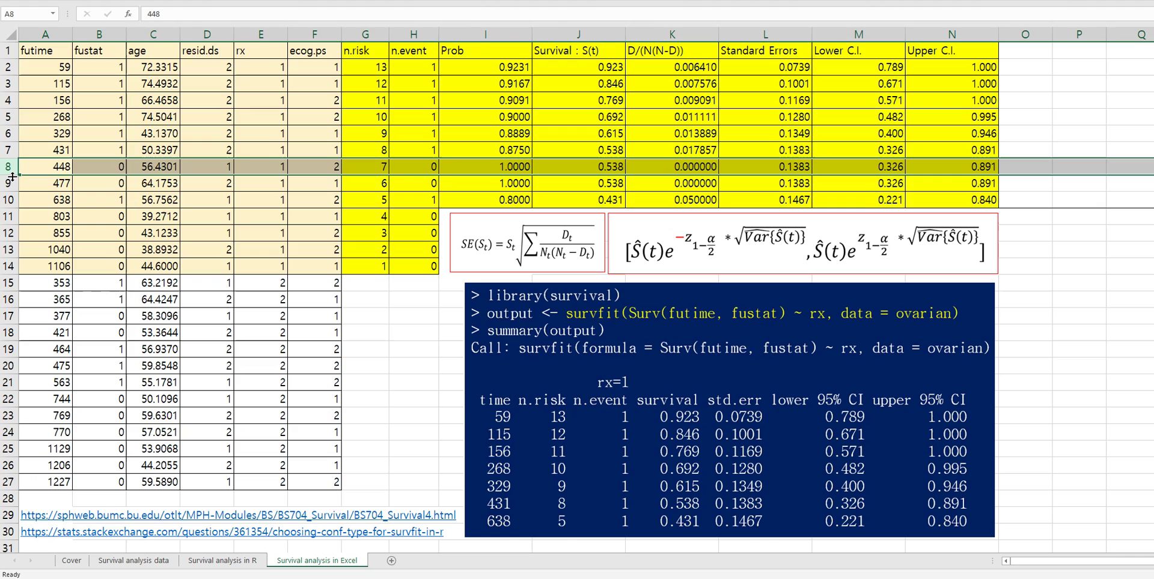
left_click(8, 184, "ctrl")
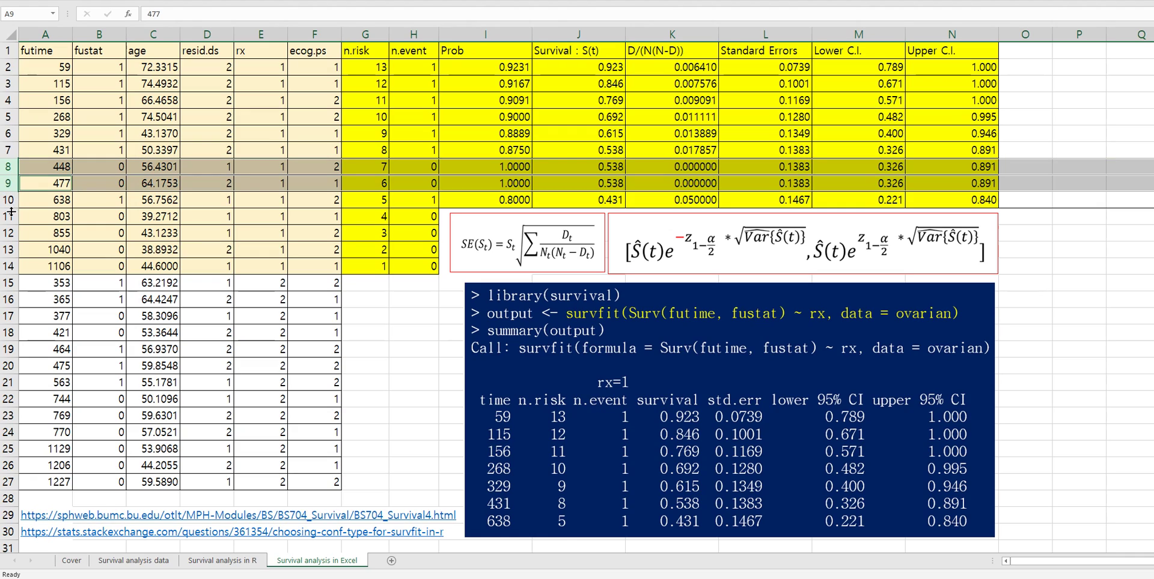
key("F4")
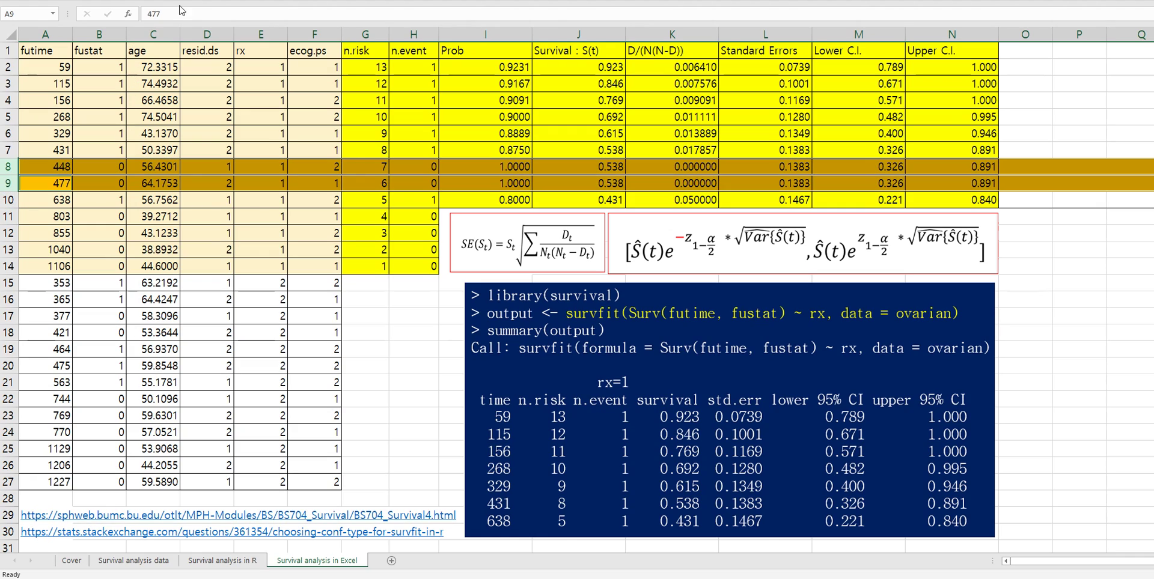
left_click(210, 203)
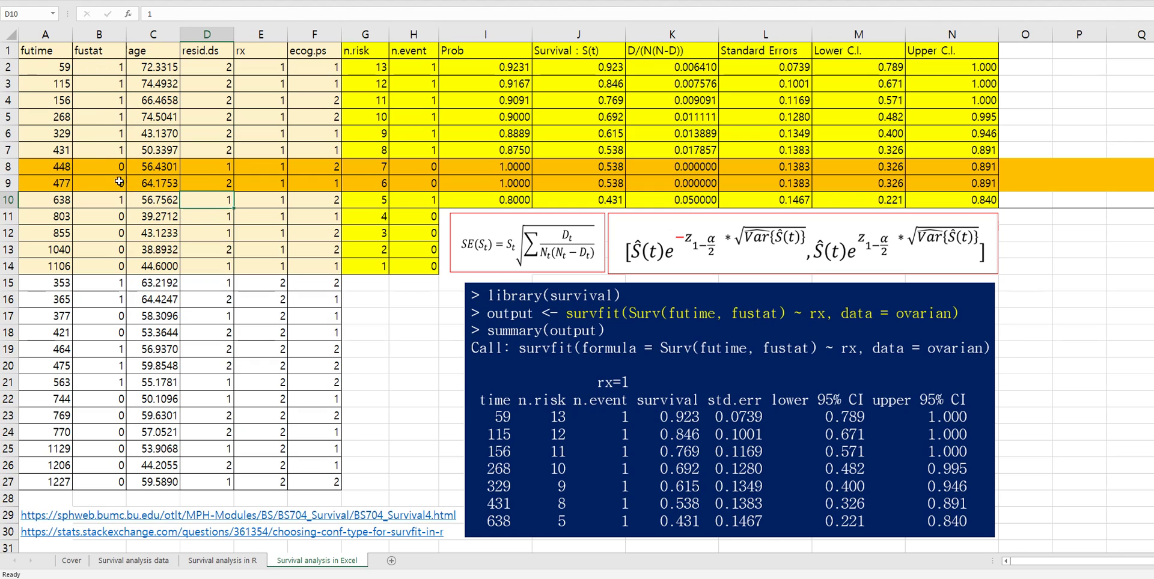
left_click_drag(9, 166, 8, 182)
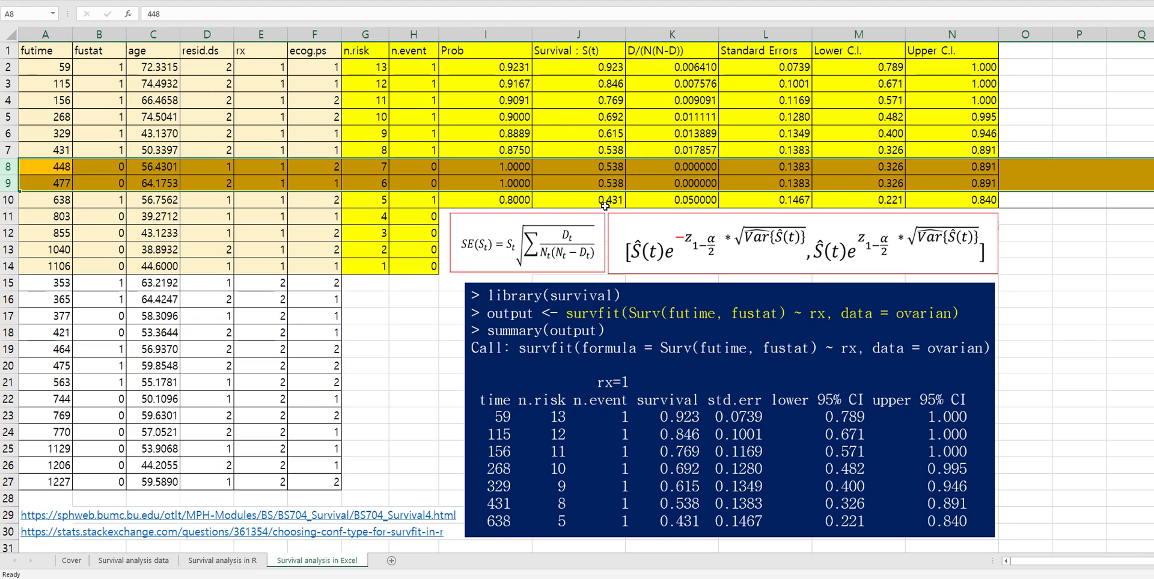
left_click(1046, 247)
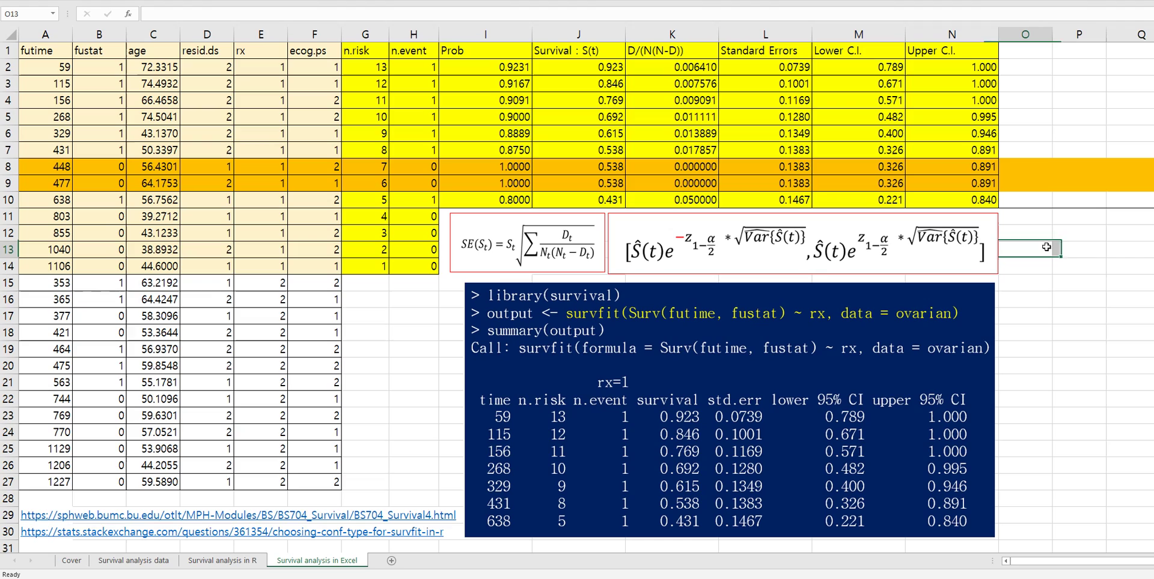